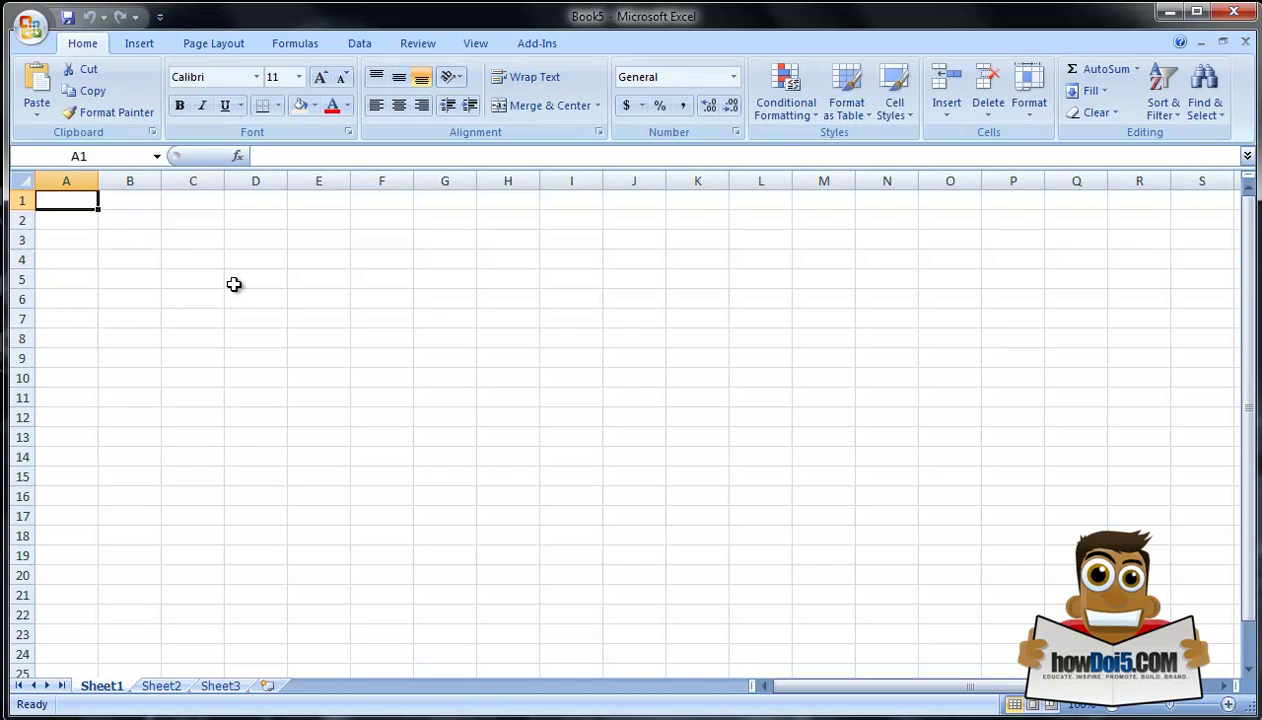
Step: Select cells D4, K19, P23, N23 and E8 on the worksheet
click(255, 261)
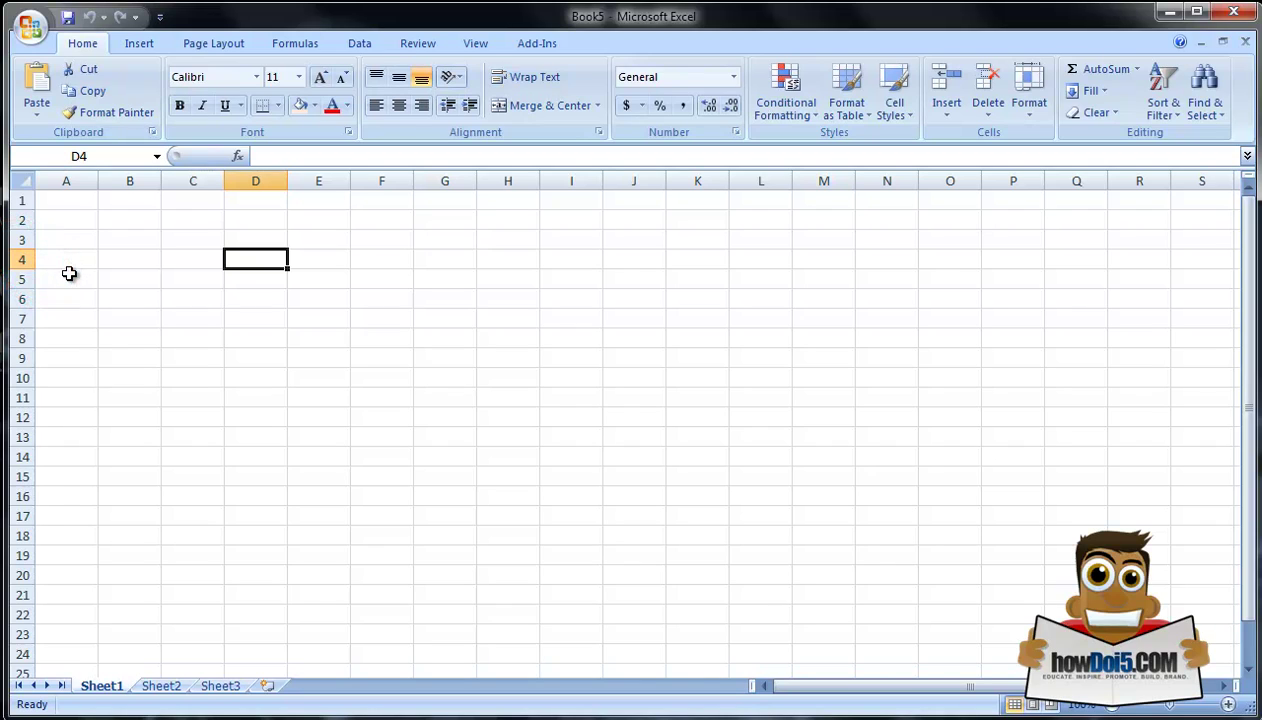
click(689, 557)
click(1012, 634)
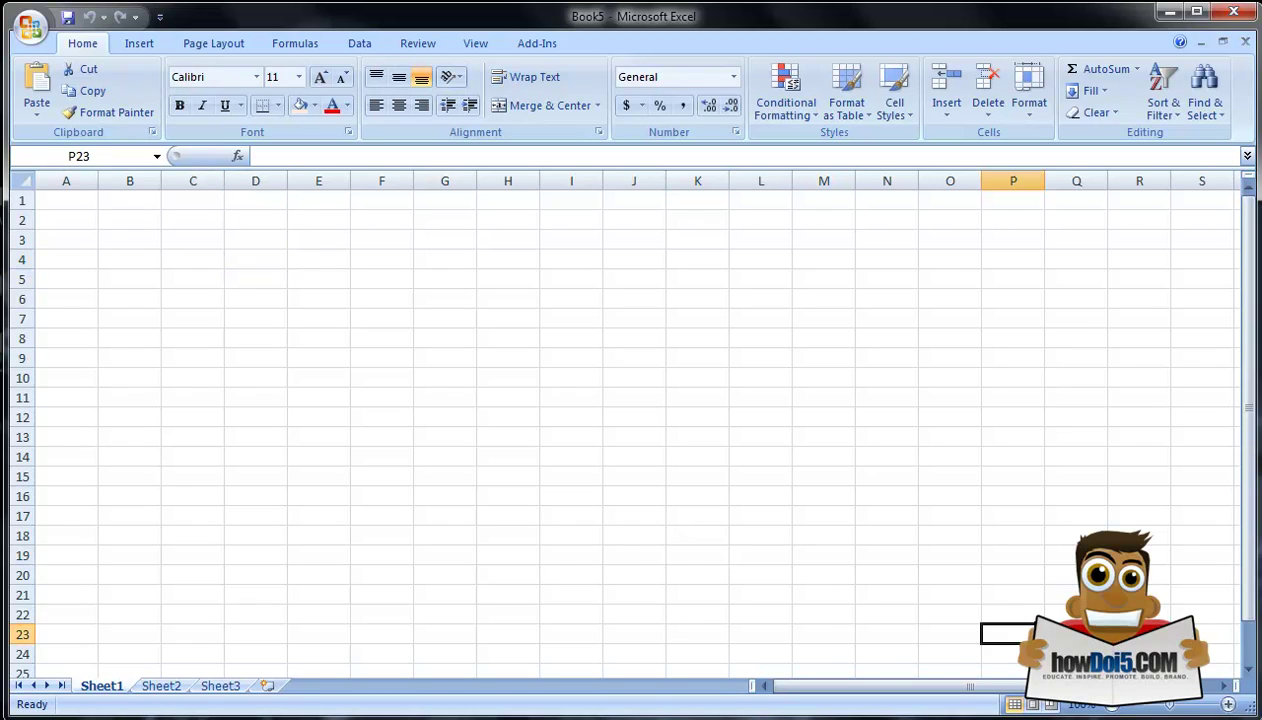
click(869, 634)
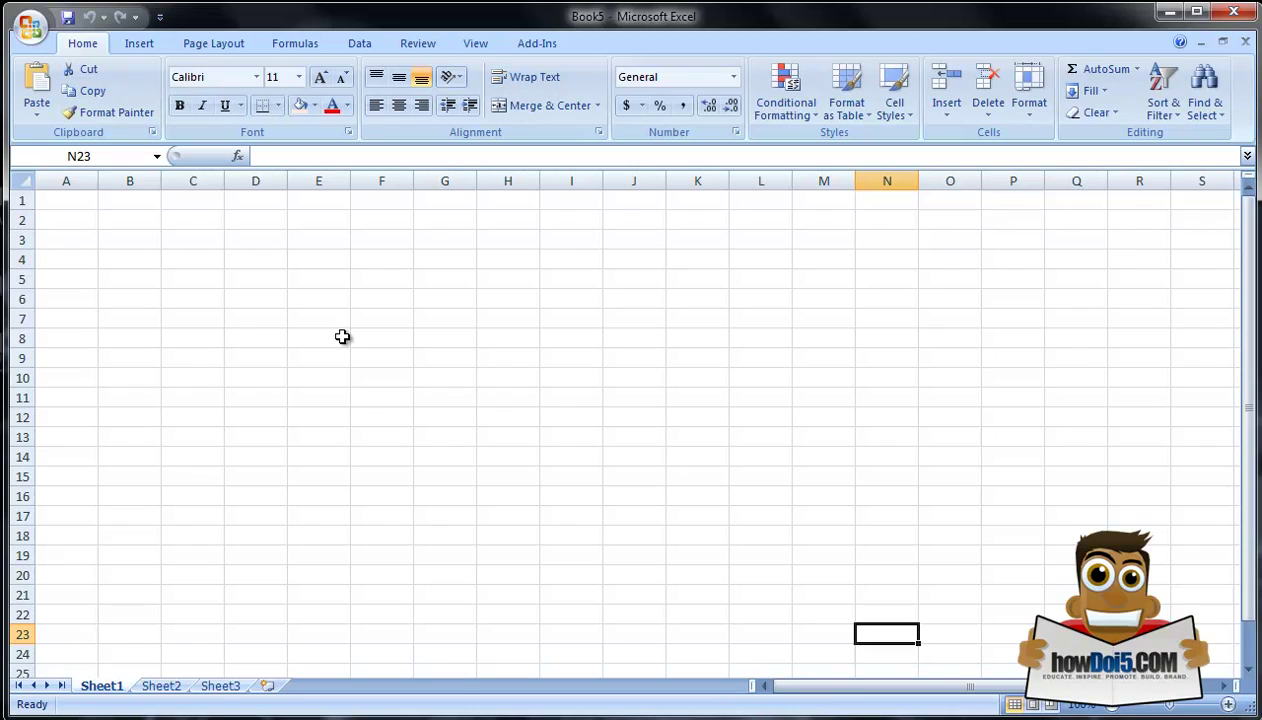
click(342, 337)
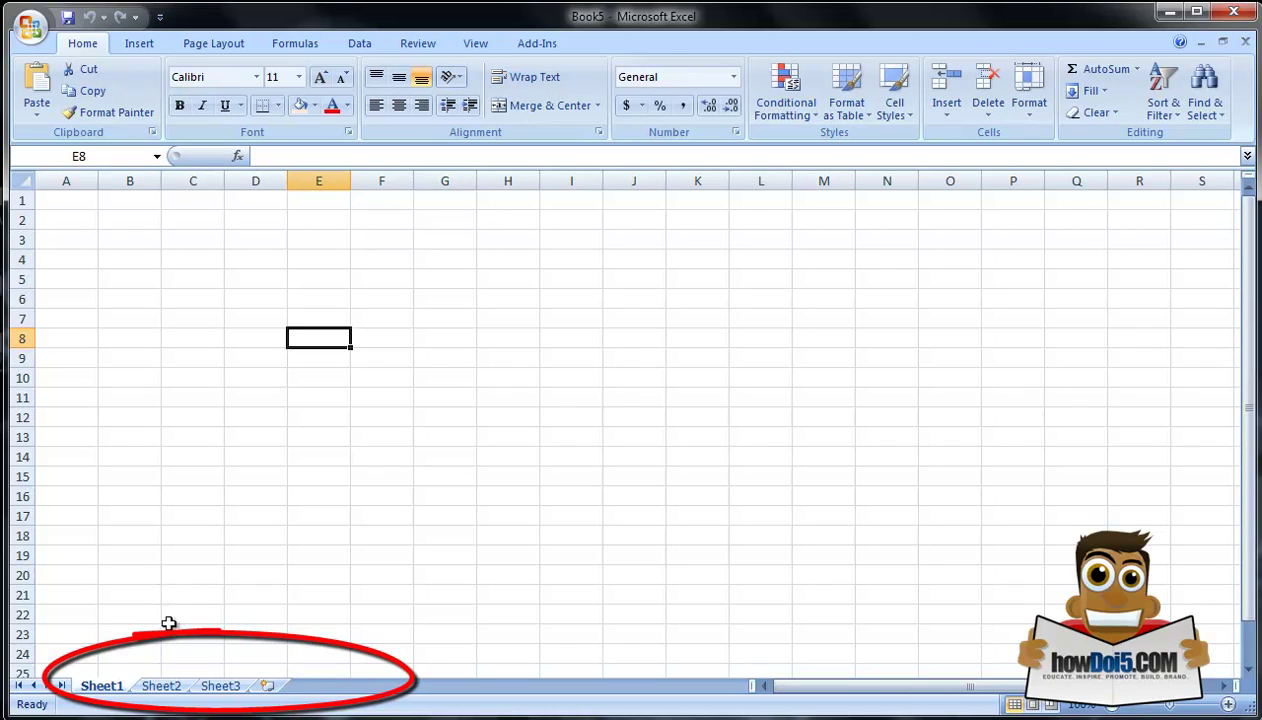
Step: Rename Sheet1 to 'customer contact info'
right_click(106, 692)
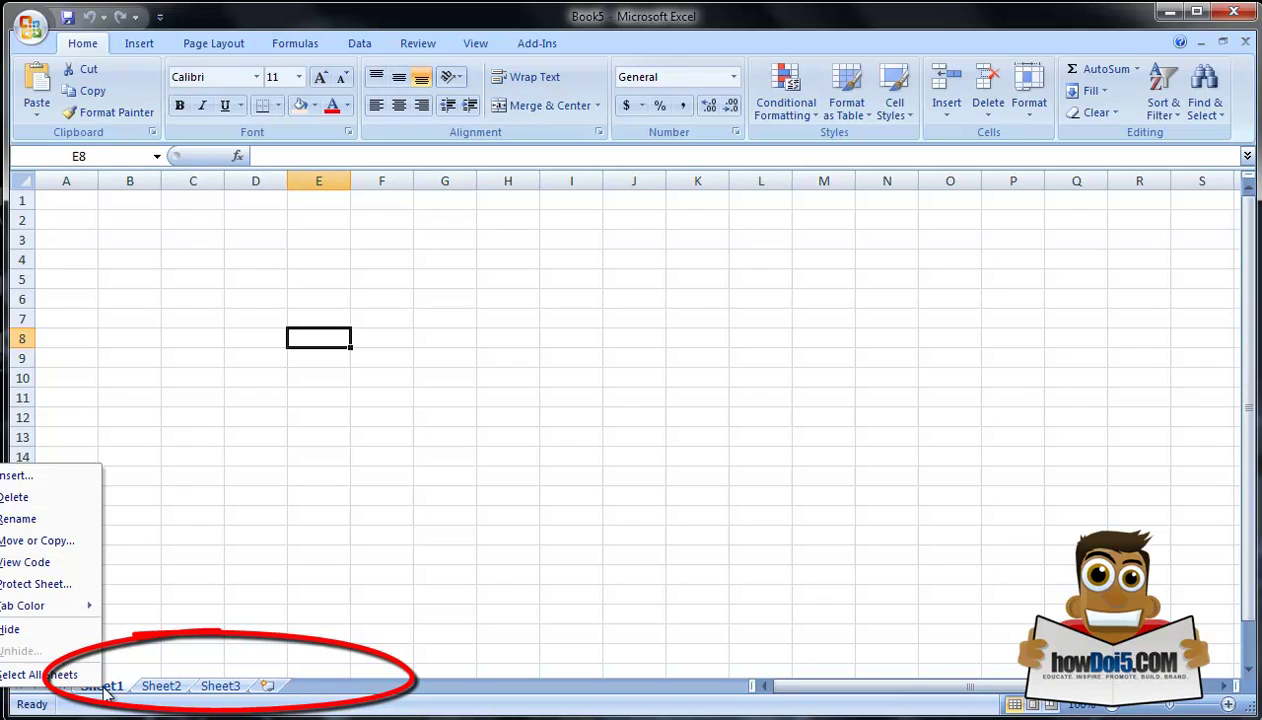
click(44, 522)
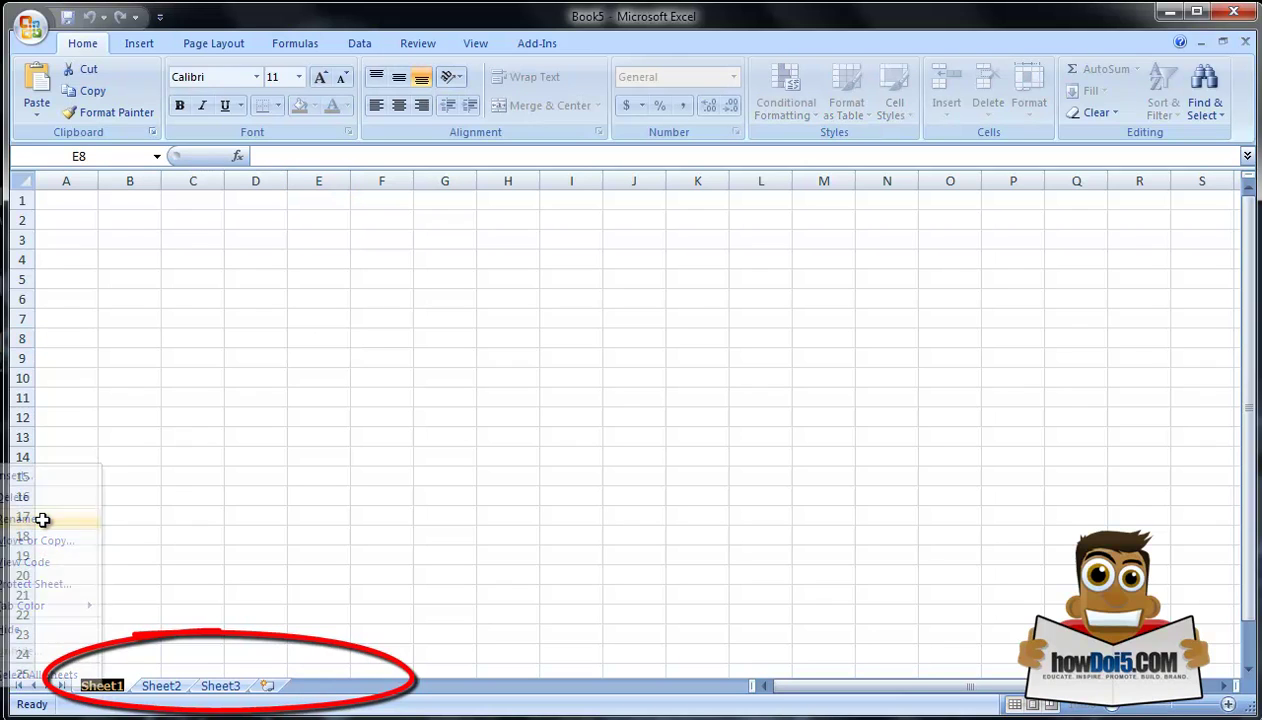
text(custom)
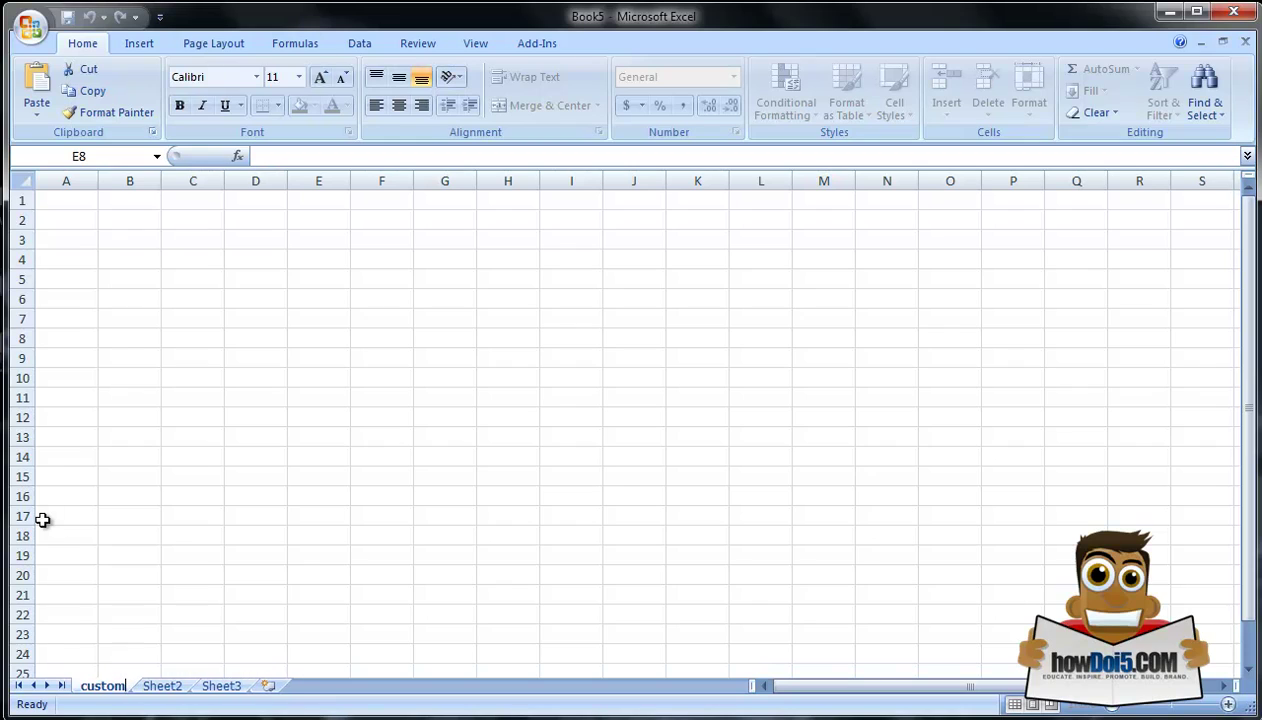
text(er contact info)
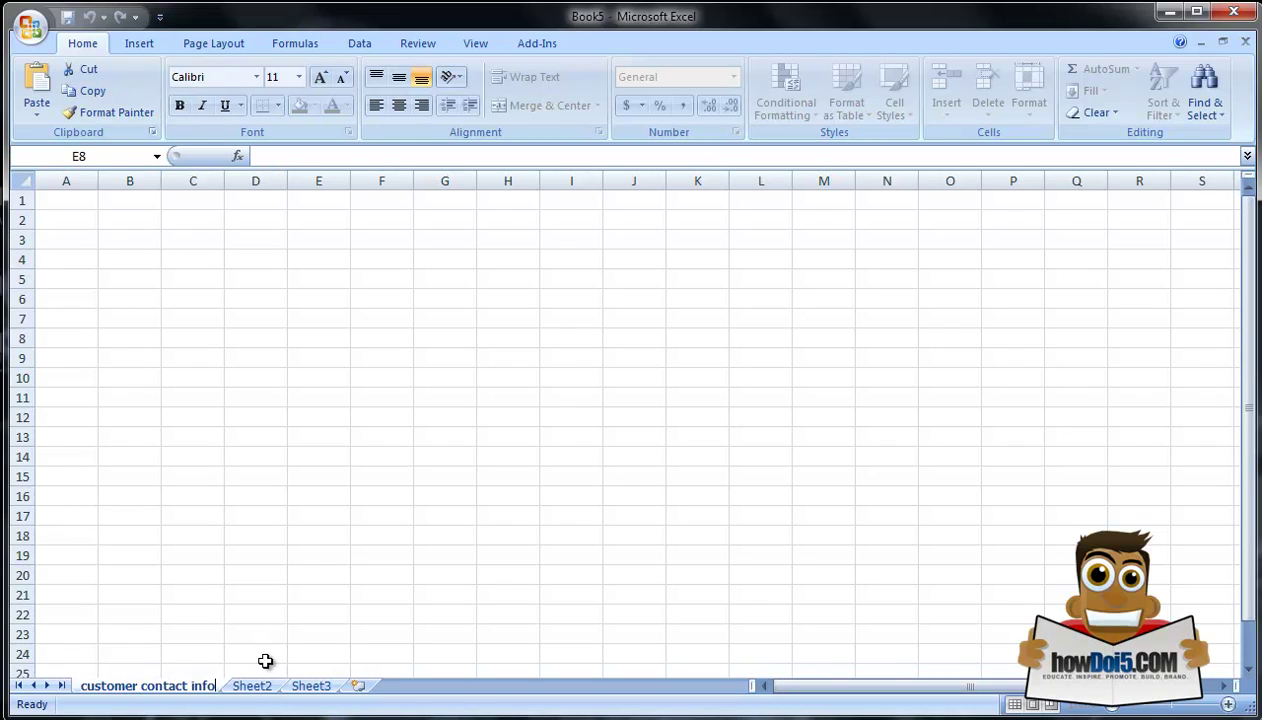
key(Return)
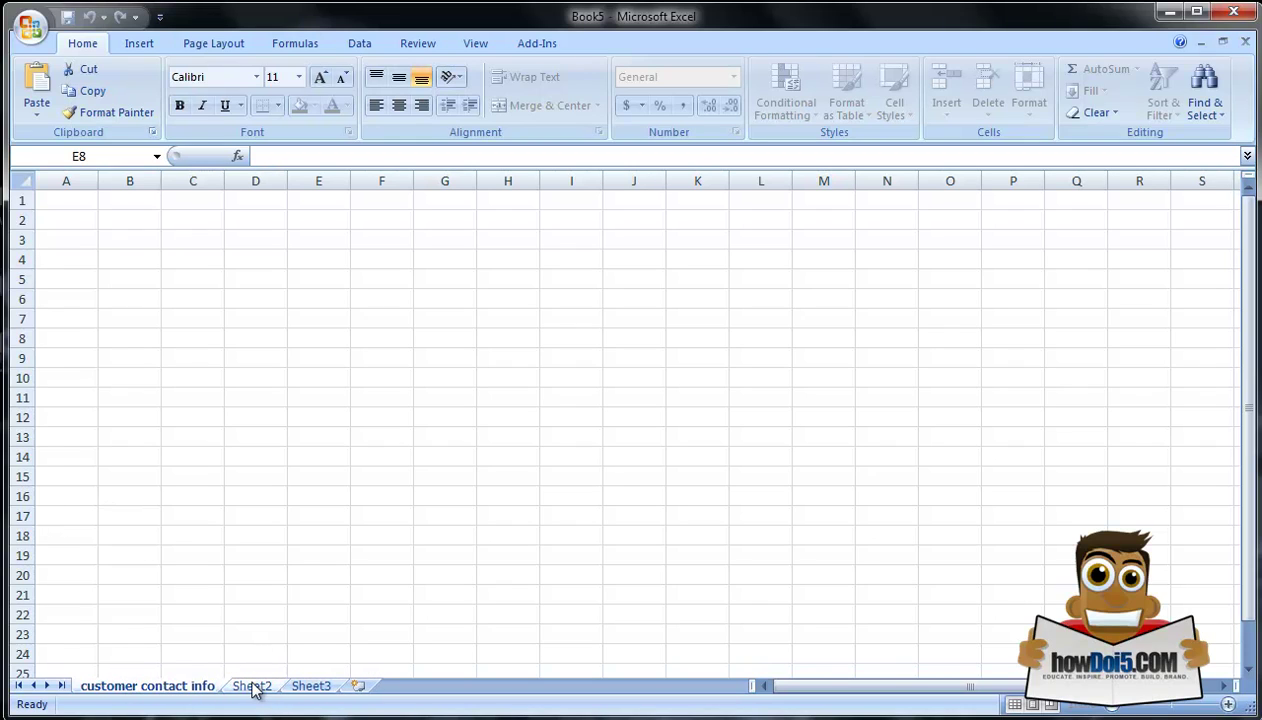
Step: Rename Sheet2 to 'customer purchases'
right_click(253, 687)
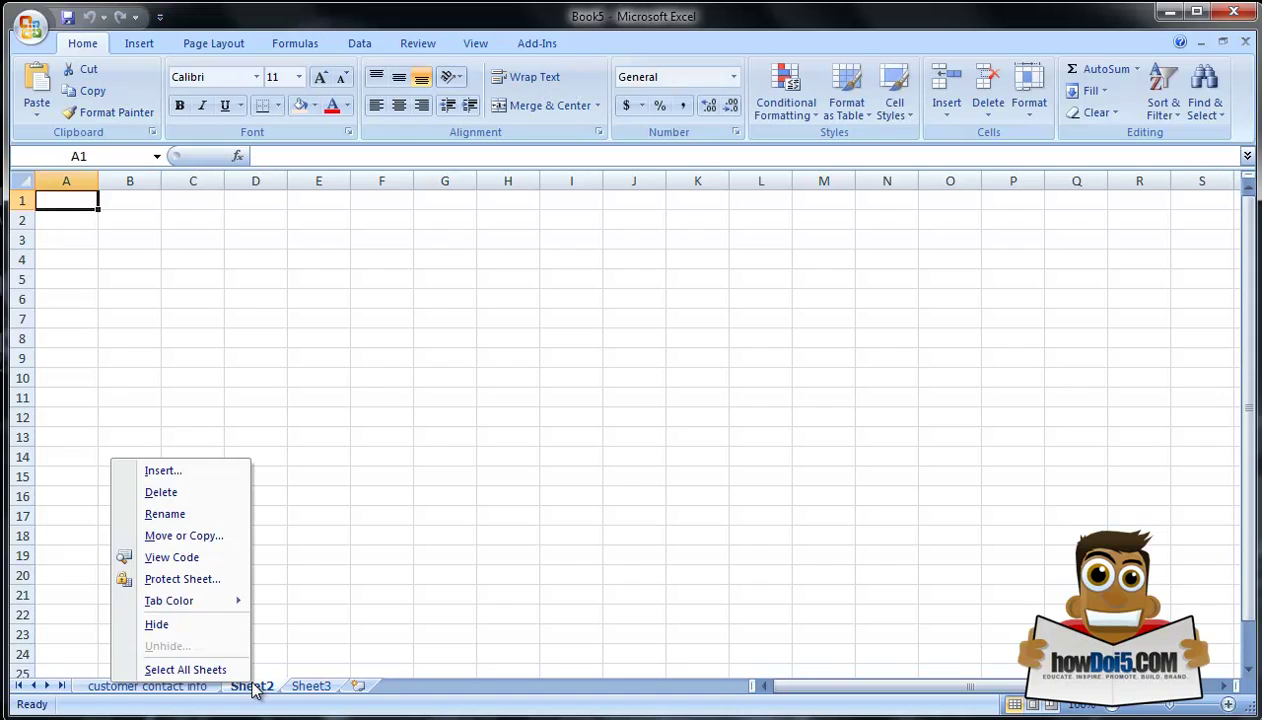
click(181, 513)
text(customer)
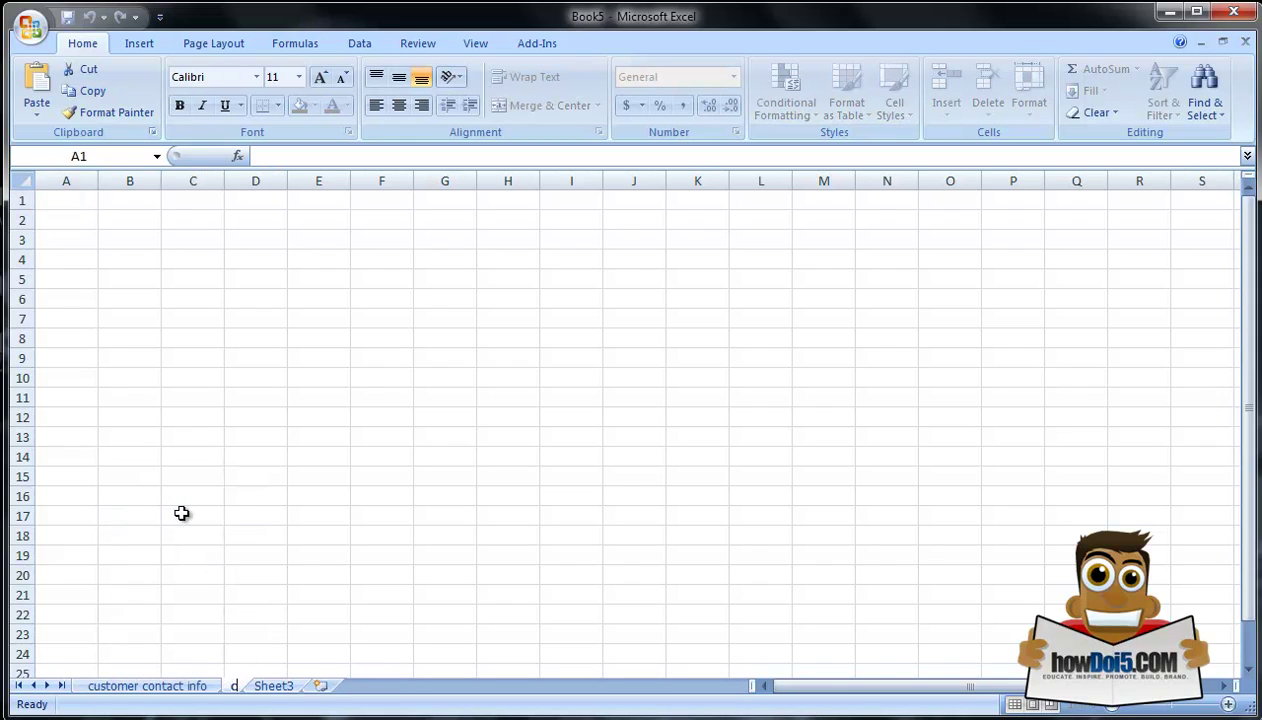
text(rchases)
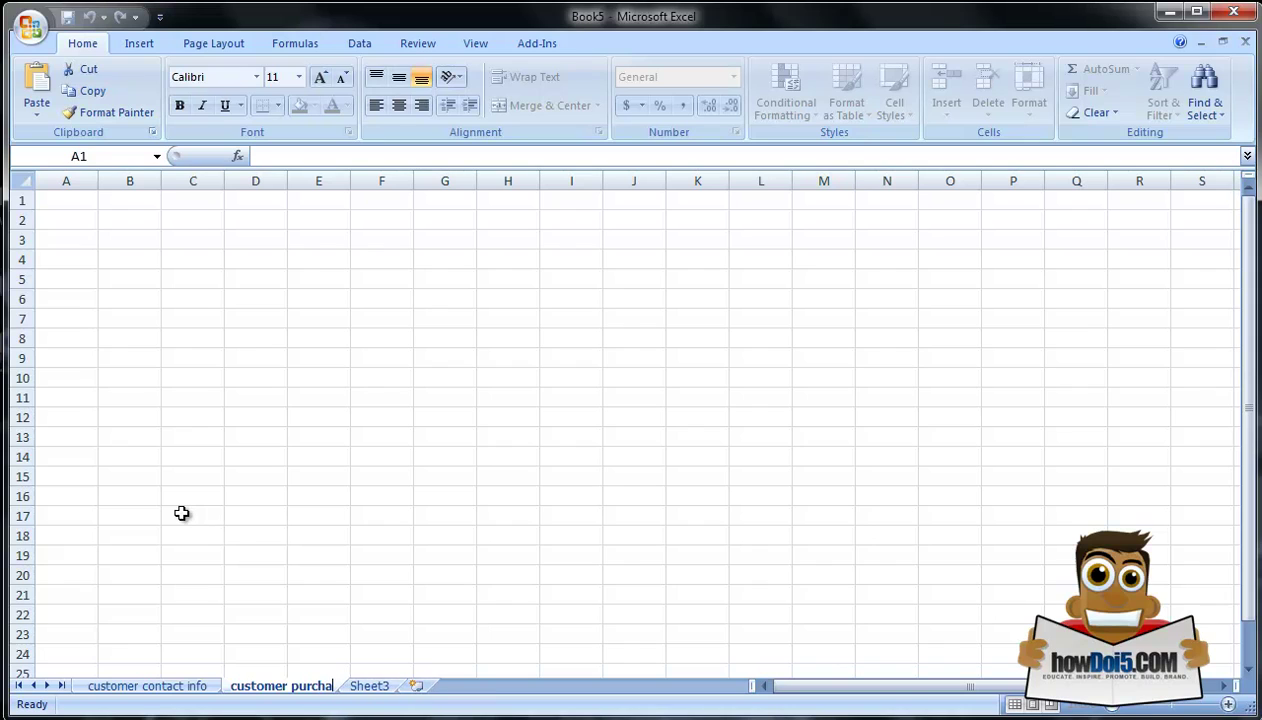
key(Return)
Step: Rename Sheet3 to 'sales trends' and return to the customer contact info sheet
right_click(408, 690)
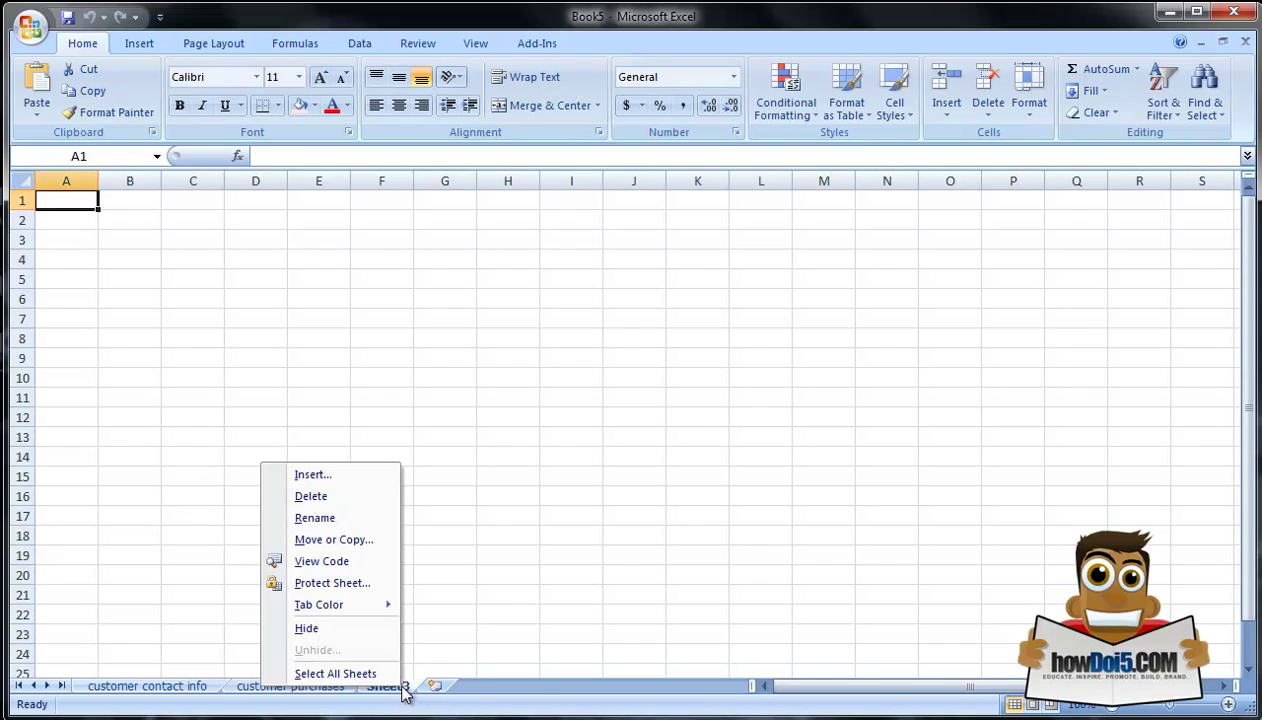
click(318, 520)
text(sales trends)
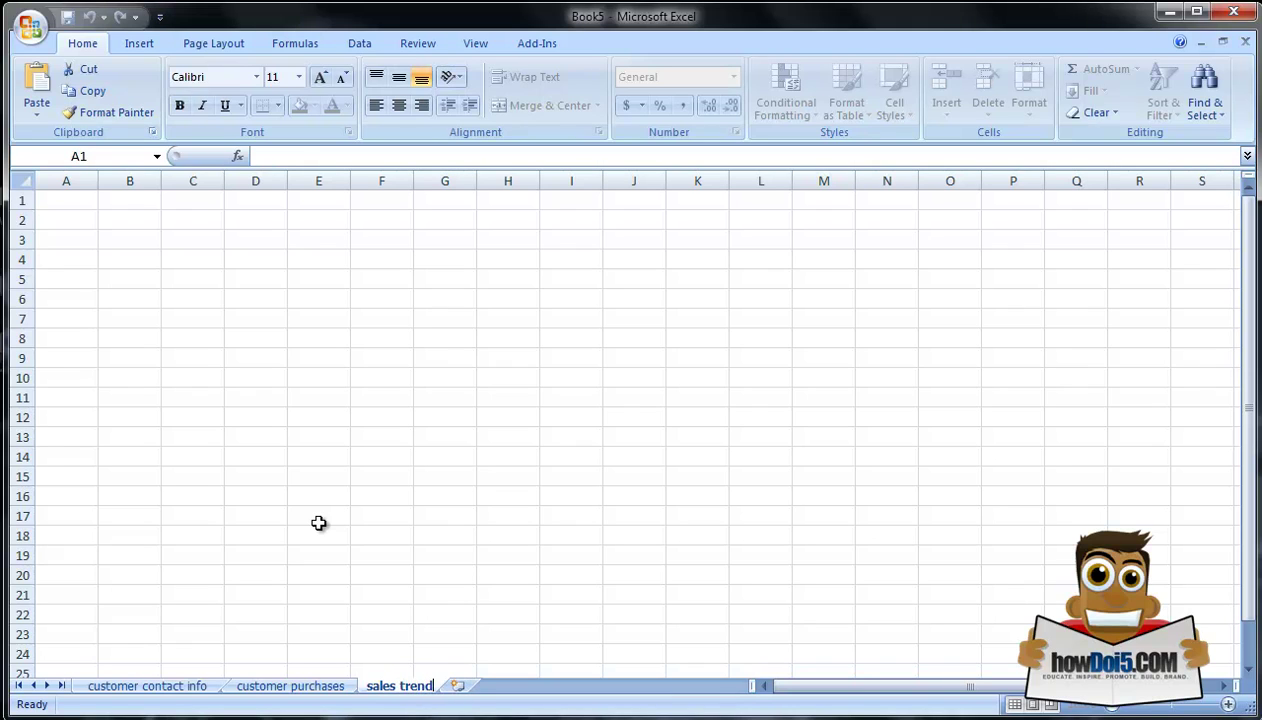
click(175, 688)
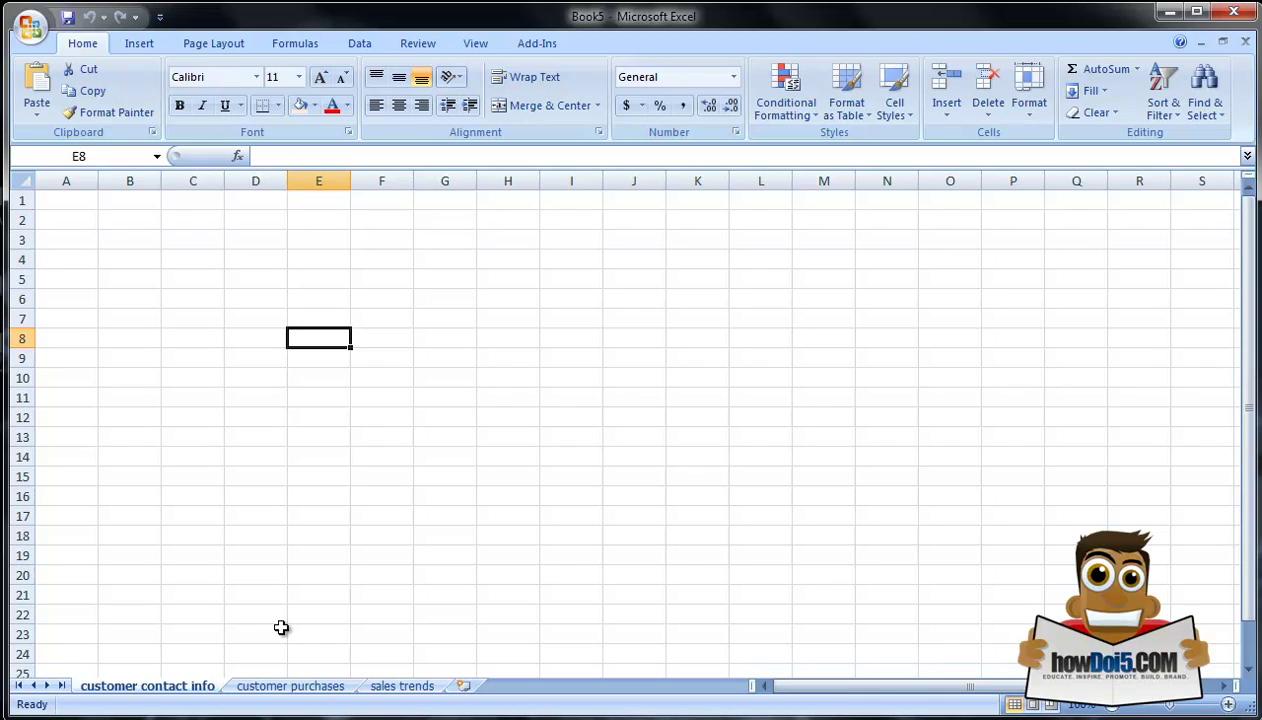
Step: Enter the headers First Name in A1 and Last Name in B1
click(79, 202)
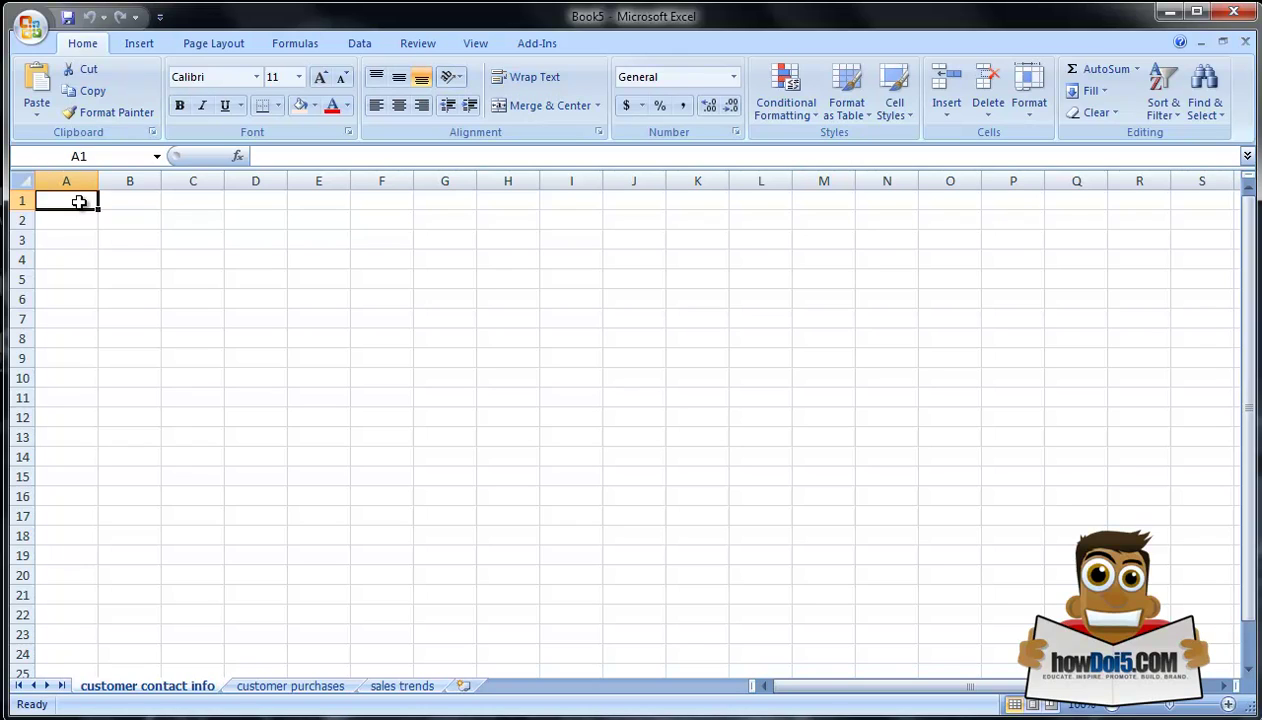
text(First Name)
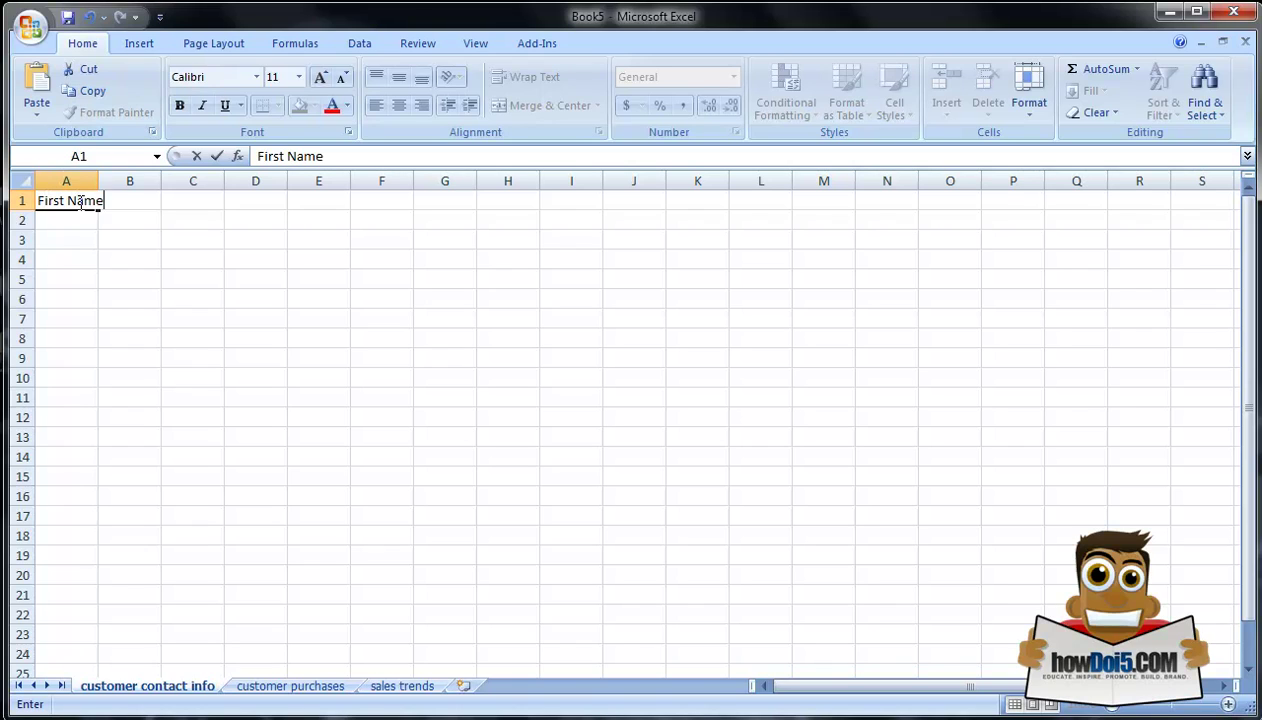
key(Tab)
text(Las)
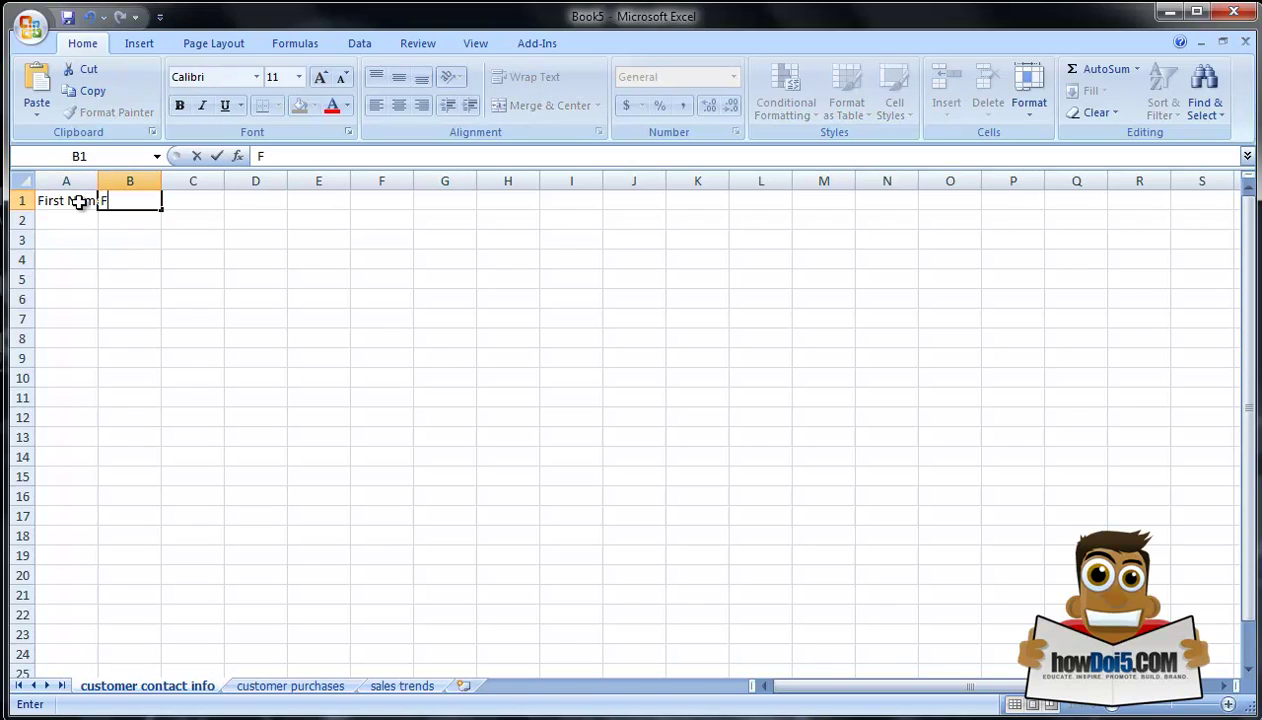
key(BackSpace)
key(BackSpace)
key(BackSpace)
text(Last Name)
key(Tab)
Step: Enter Phone in C1, correcting the 'Phoen' misspelling
text(Phoen)
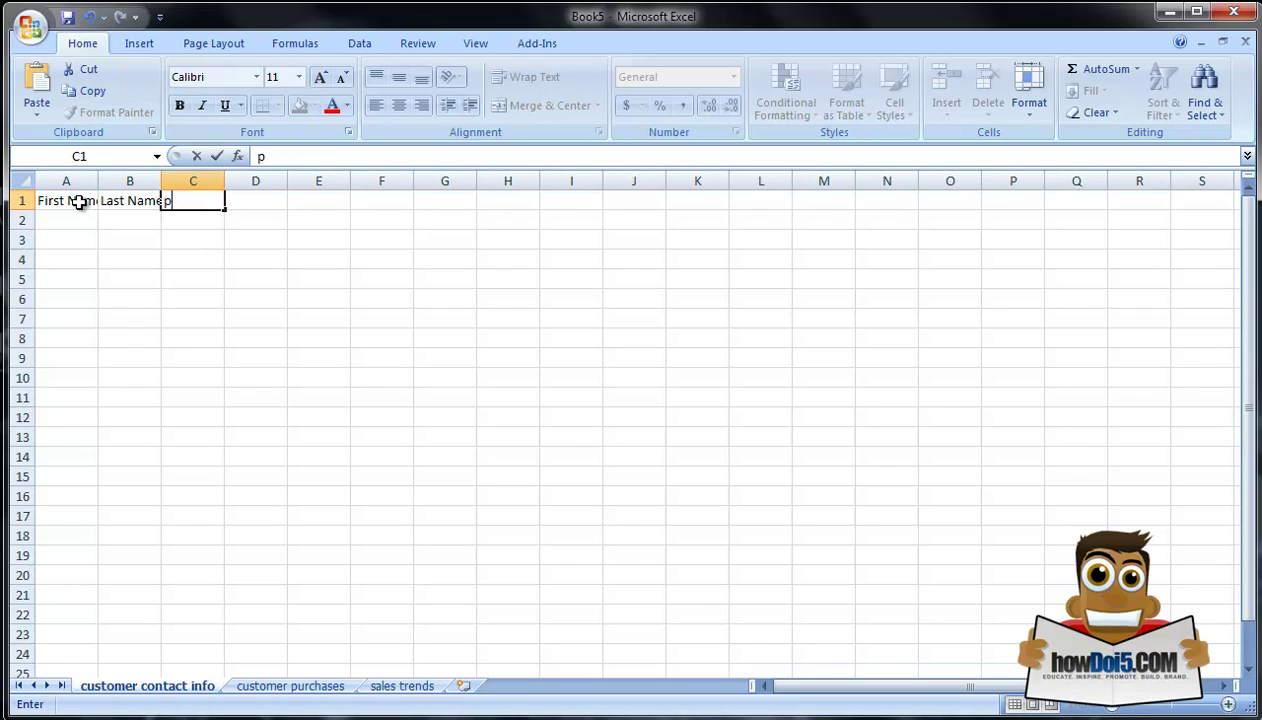
key(Tab)
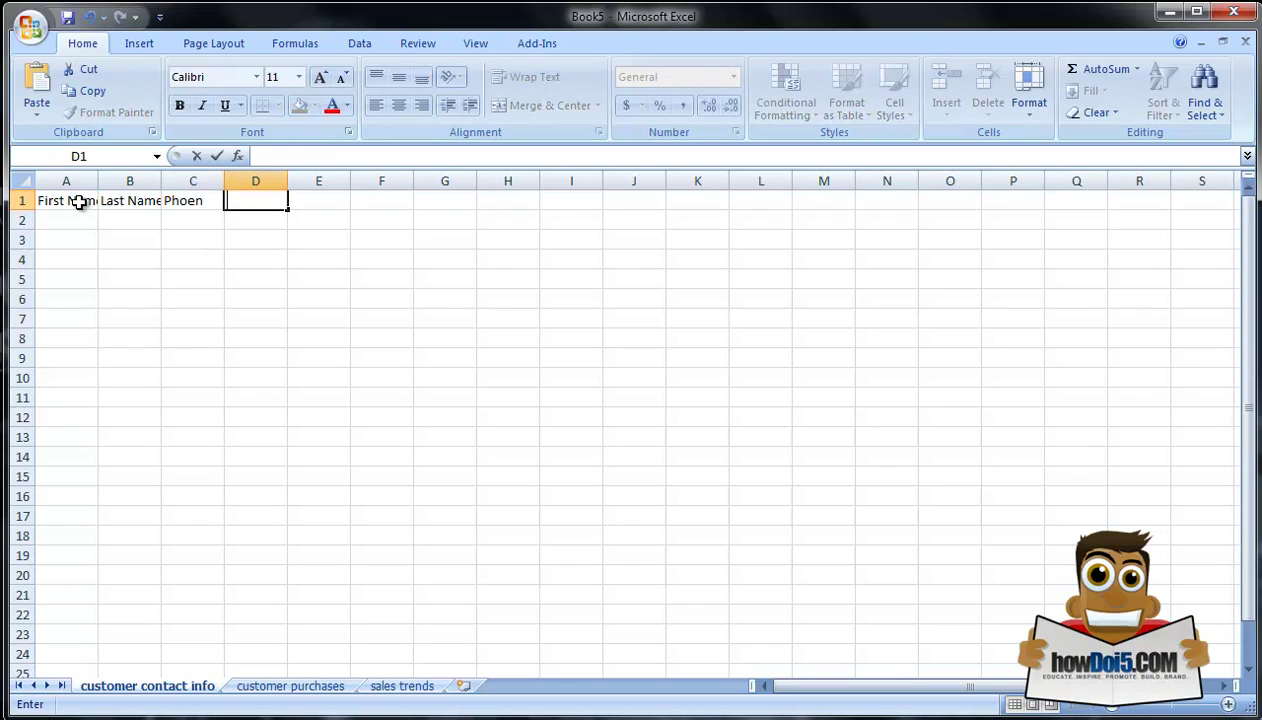
key(Left)
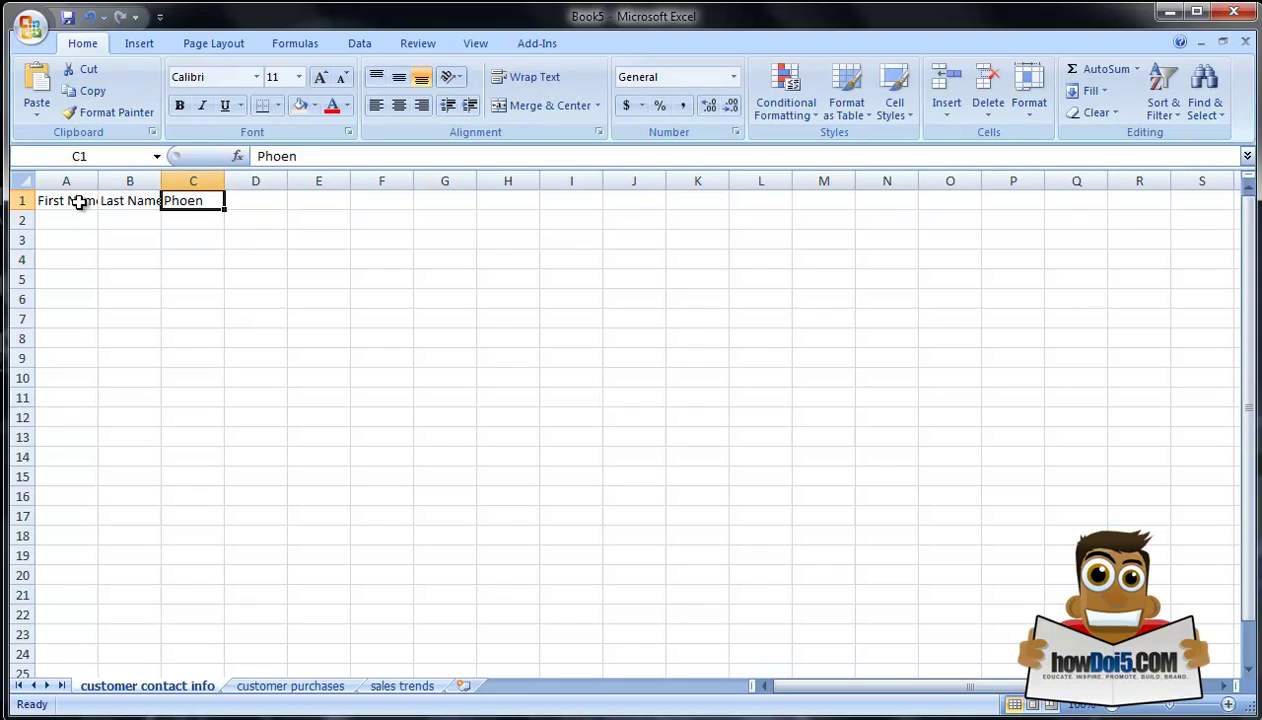
text(Phone)
key(Tab)
Step: Enter the headers Email, City and State in D1 through F1
text(Email)
key(Tab)
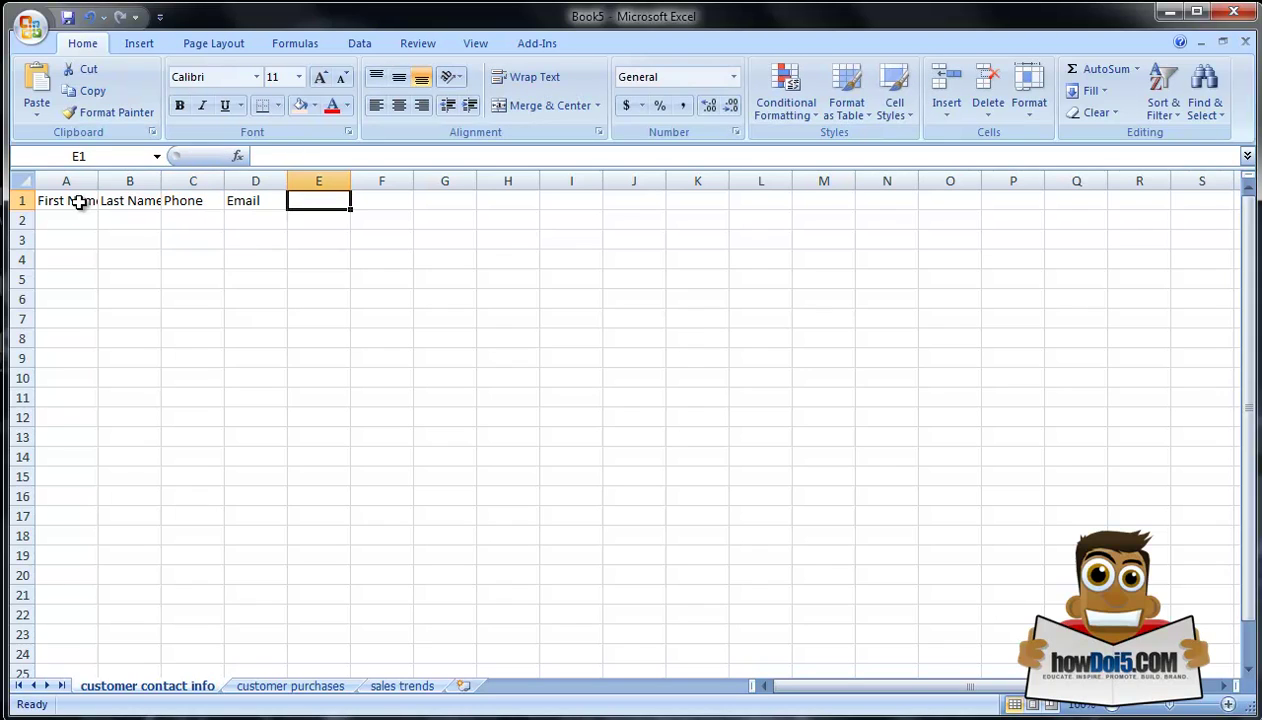
text(City)
key(Tab)
text(State)
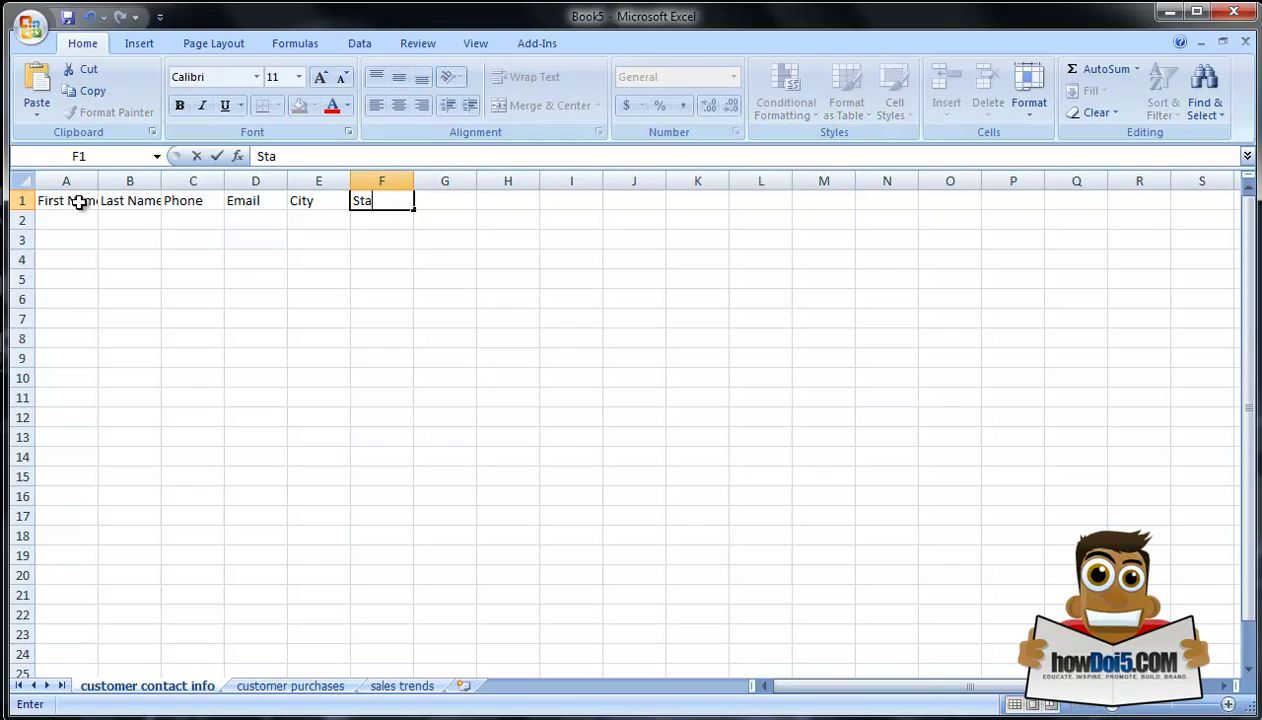
key(Return)
key(Left)
key(Left)
key(Left)
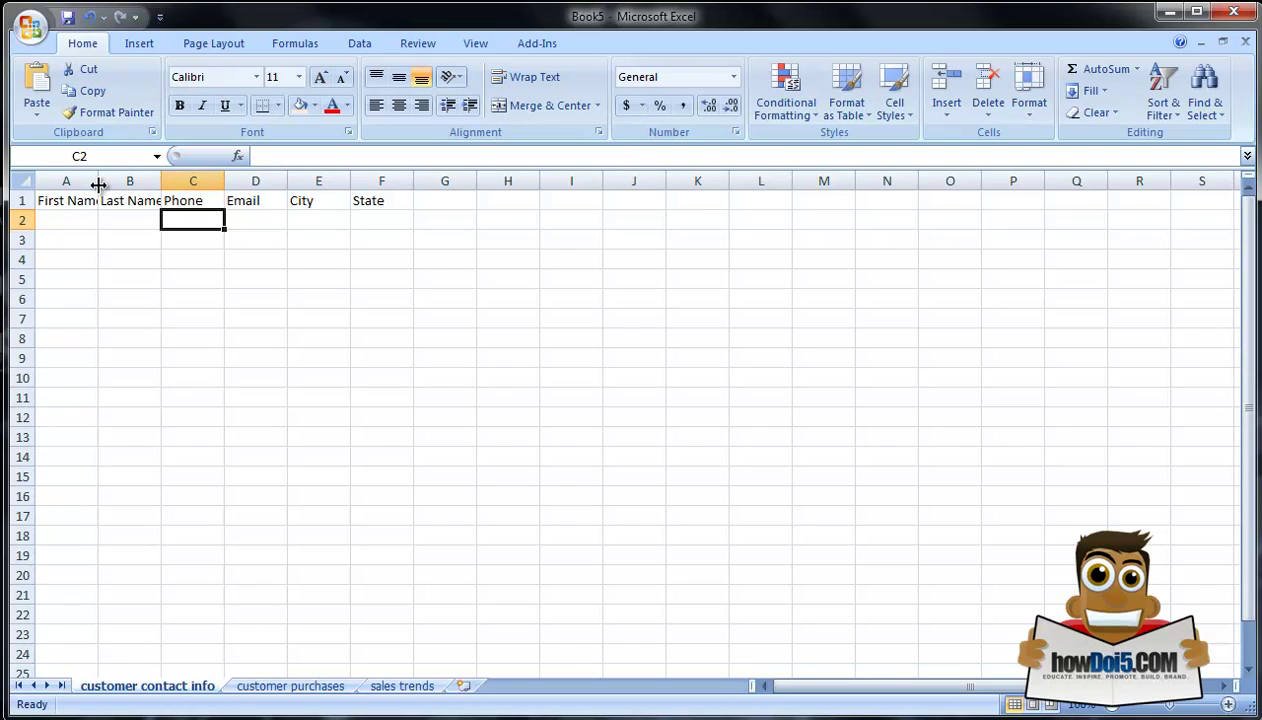
Step: Widen the header columns by dragging the column border, then select A3
drag(98, 185, 584, 181)
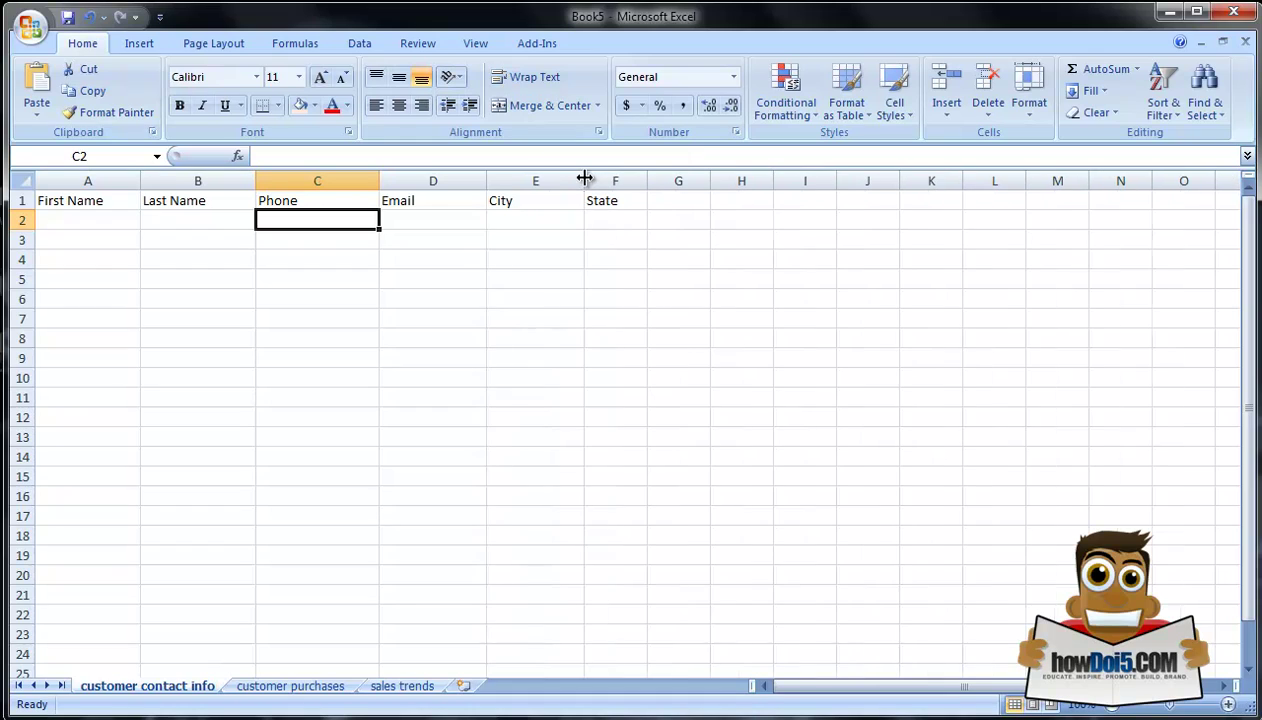
click(101, 245)
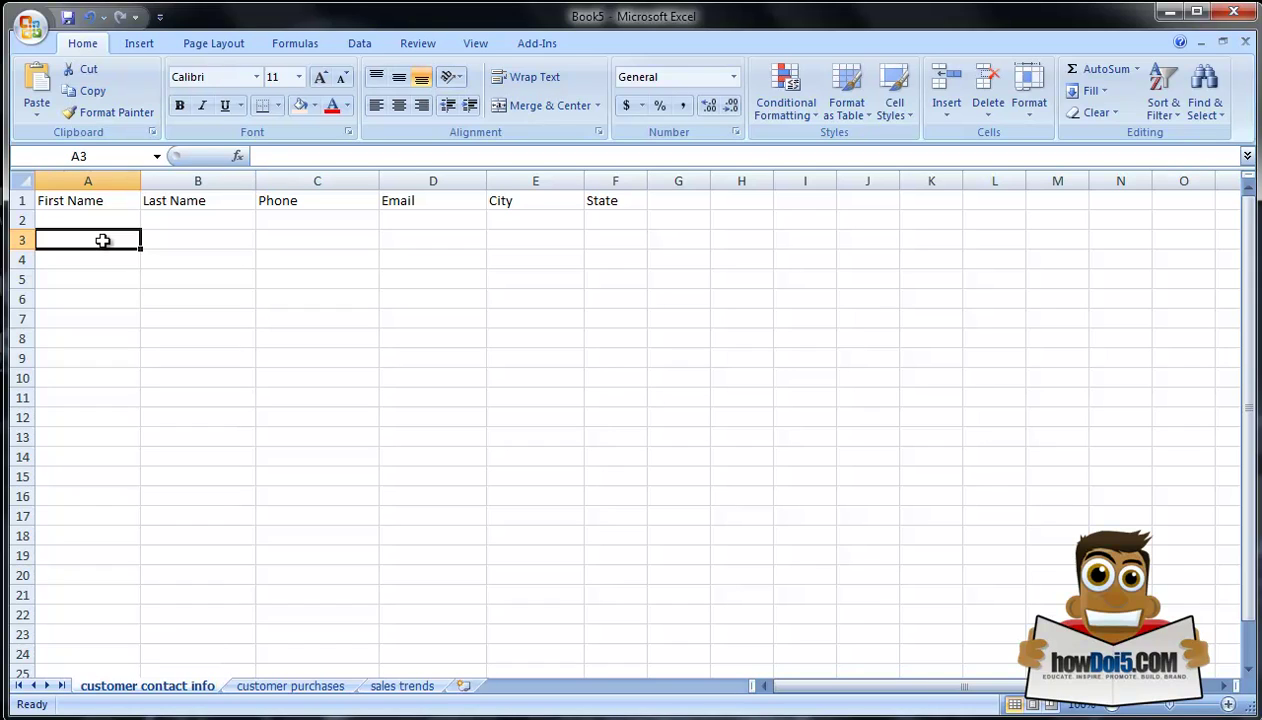
Step: Enter the first customer's name, phone and e-mail in row 3, city Houston, state Texas
text(Jane)
key(Tab)
text(Doe)
key(Tab)
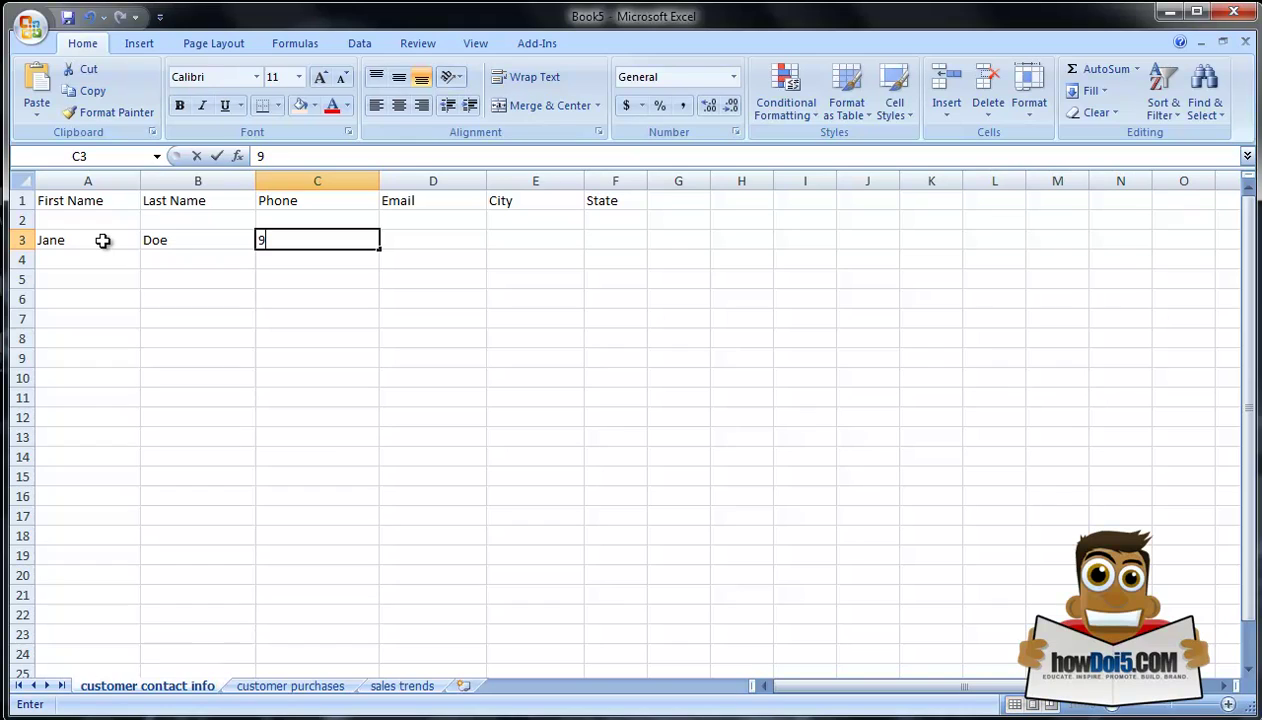
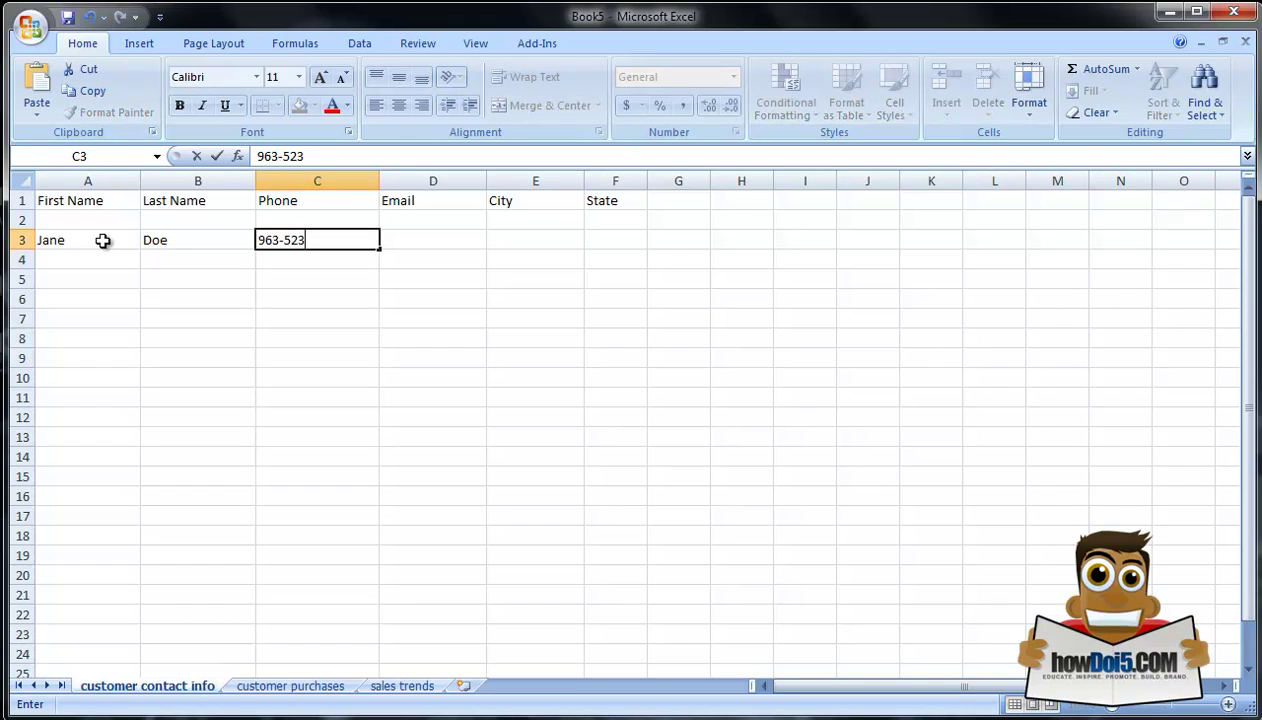
key(Tab)
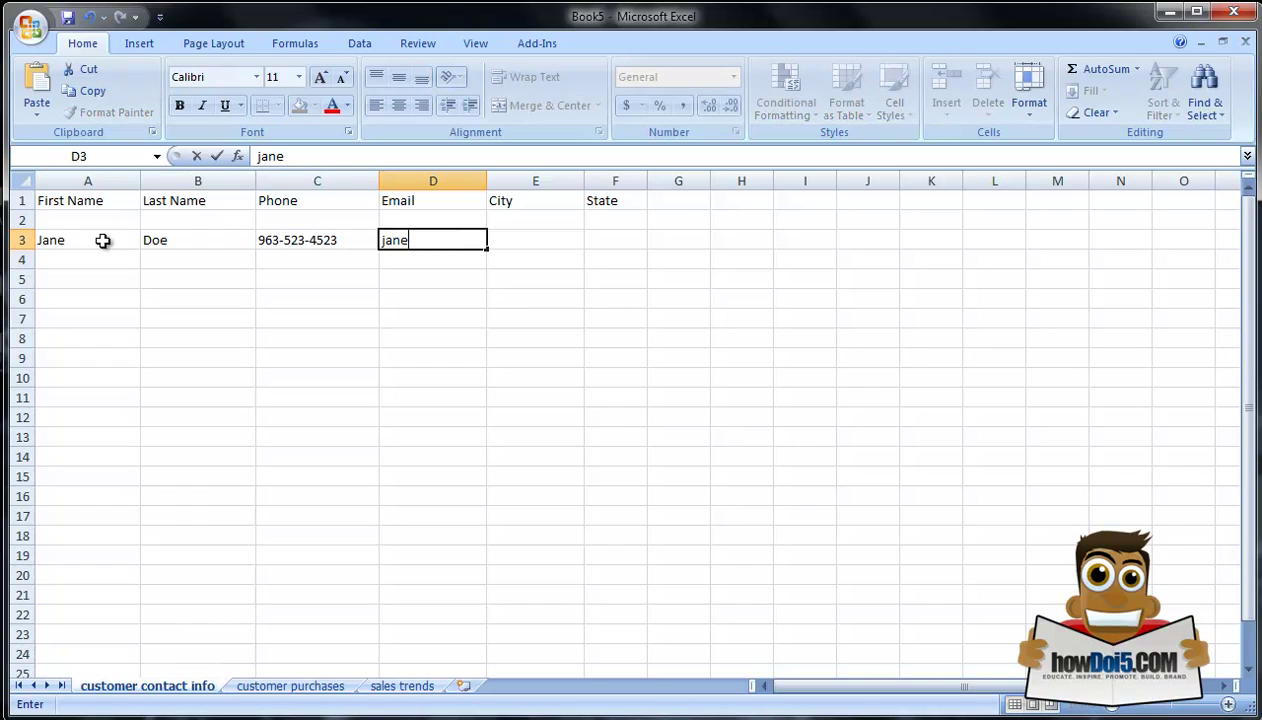
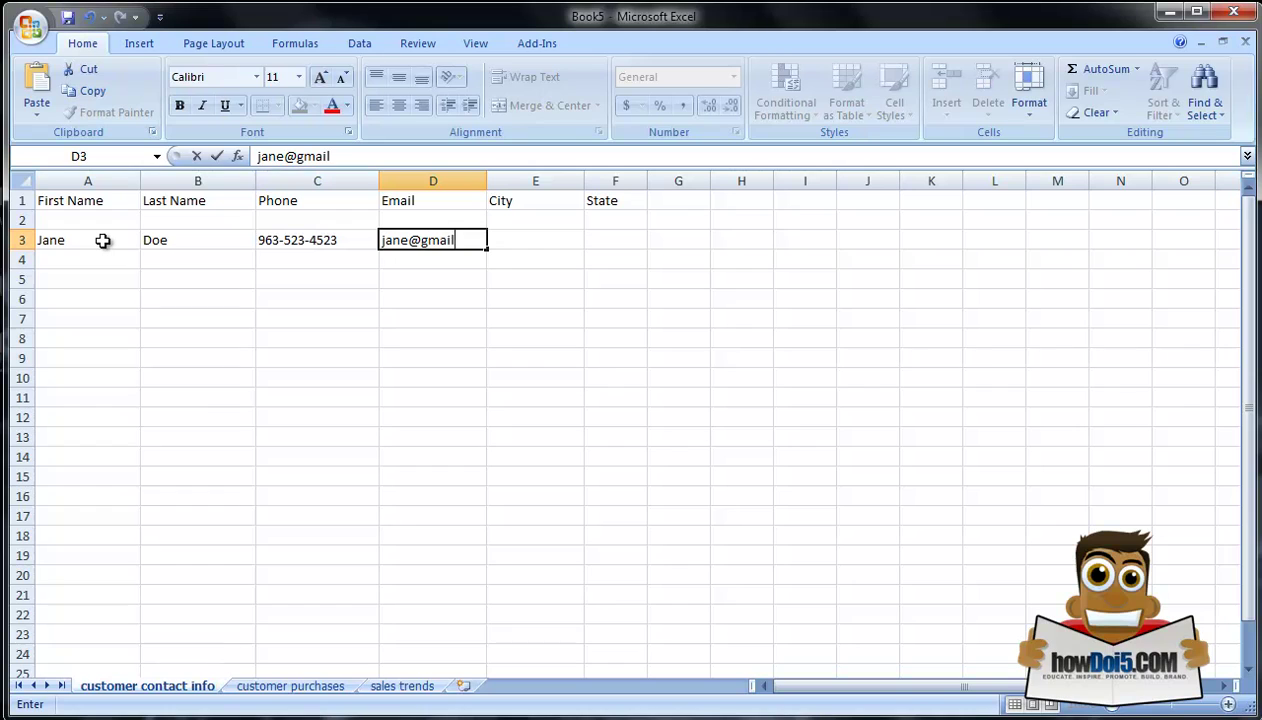
key(Tab)
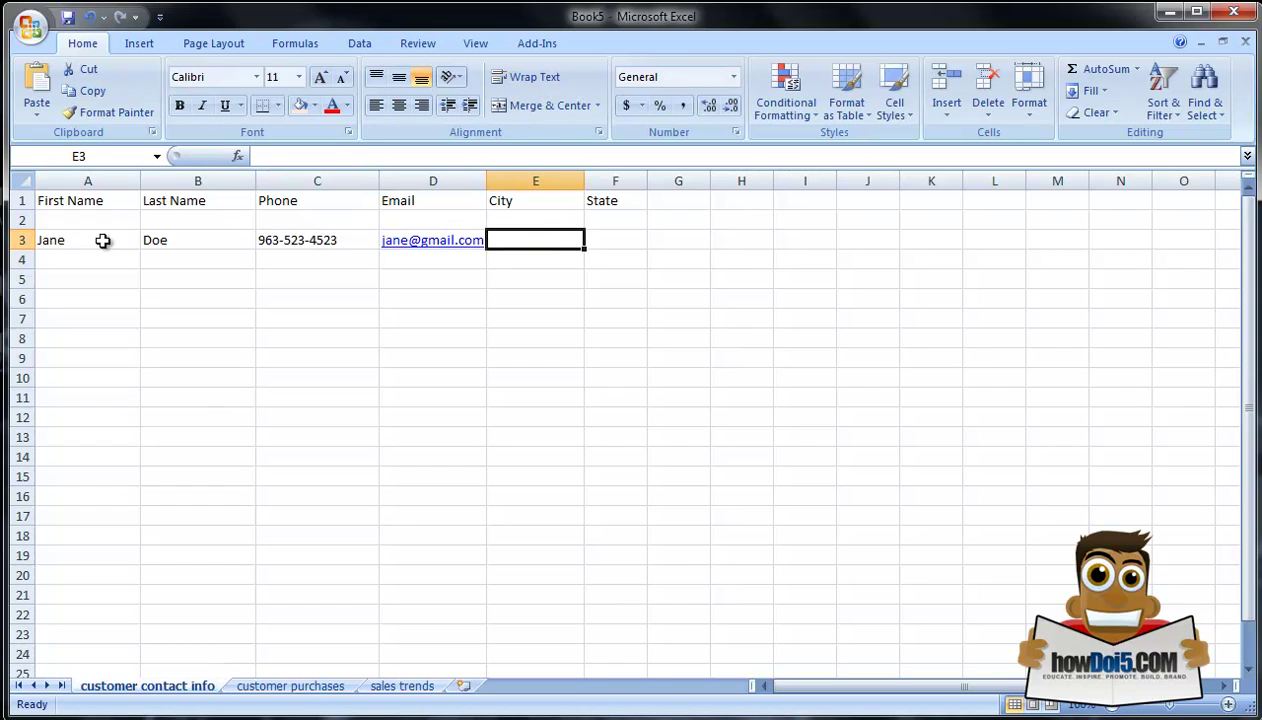
text(Houston)
key(Tab)
text(Texas)
key(Return)
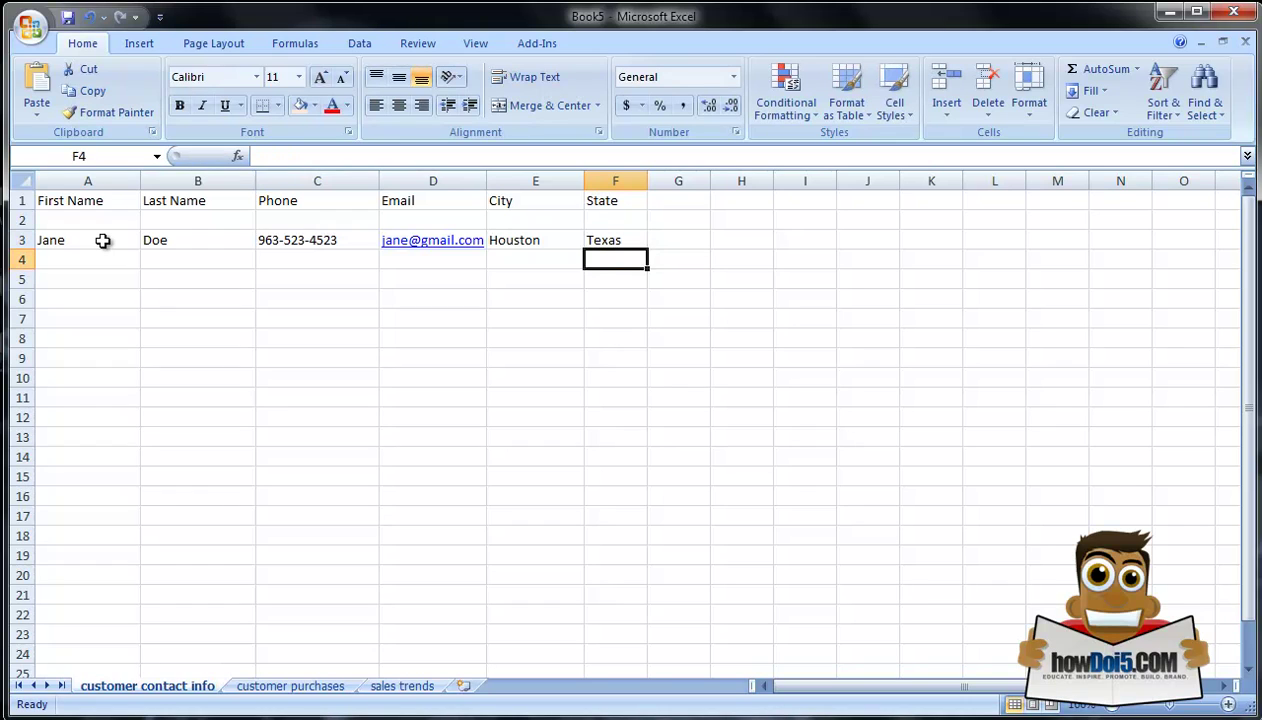
key(Left)
key(Left)
key(Left)
key(Left)
key(Left)
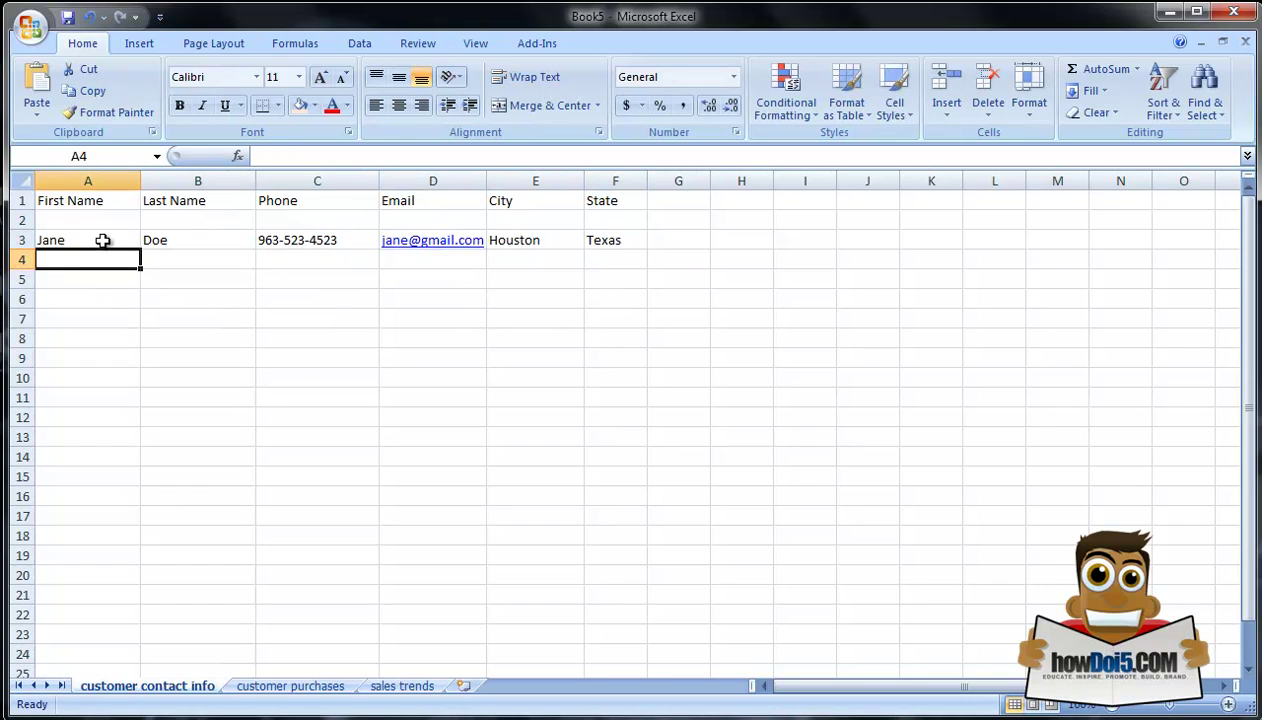
Step: Enter the second customer's name, phone and e-mail in row 4, city Austin, state Texas
text(Joe)
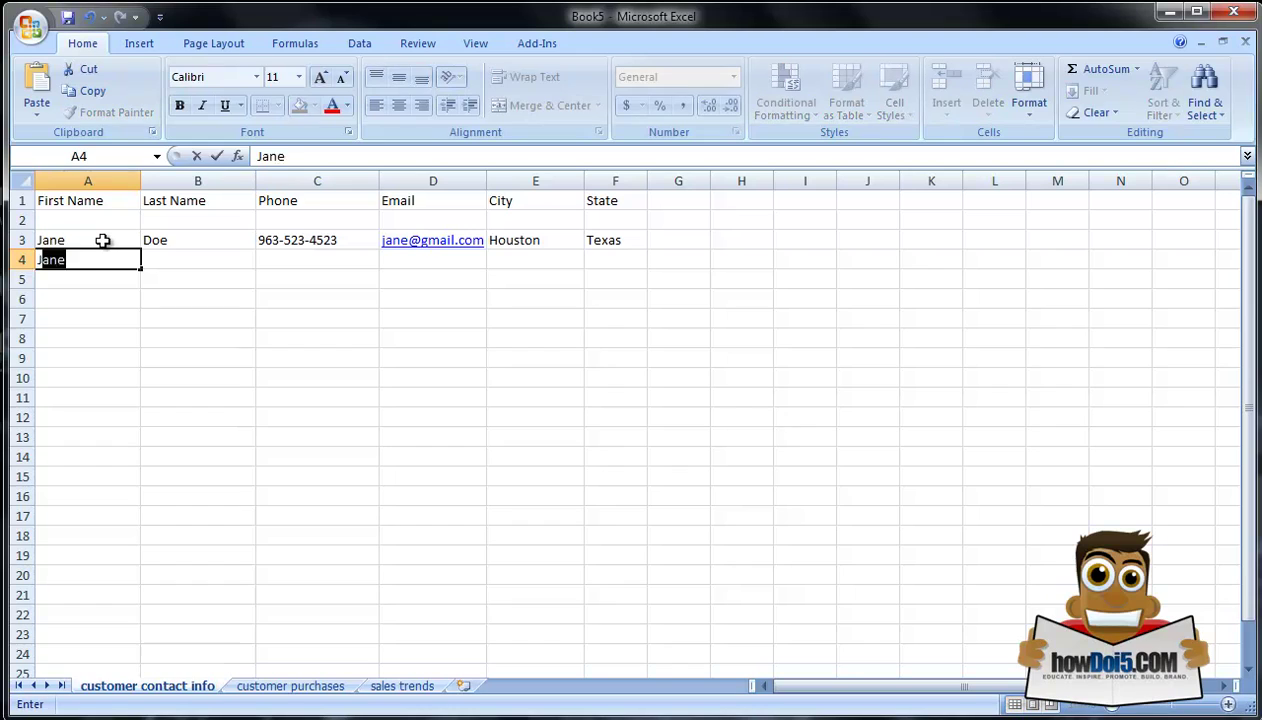
key(Tab)
text(Do)
key(Tab)
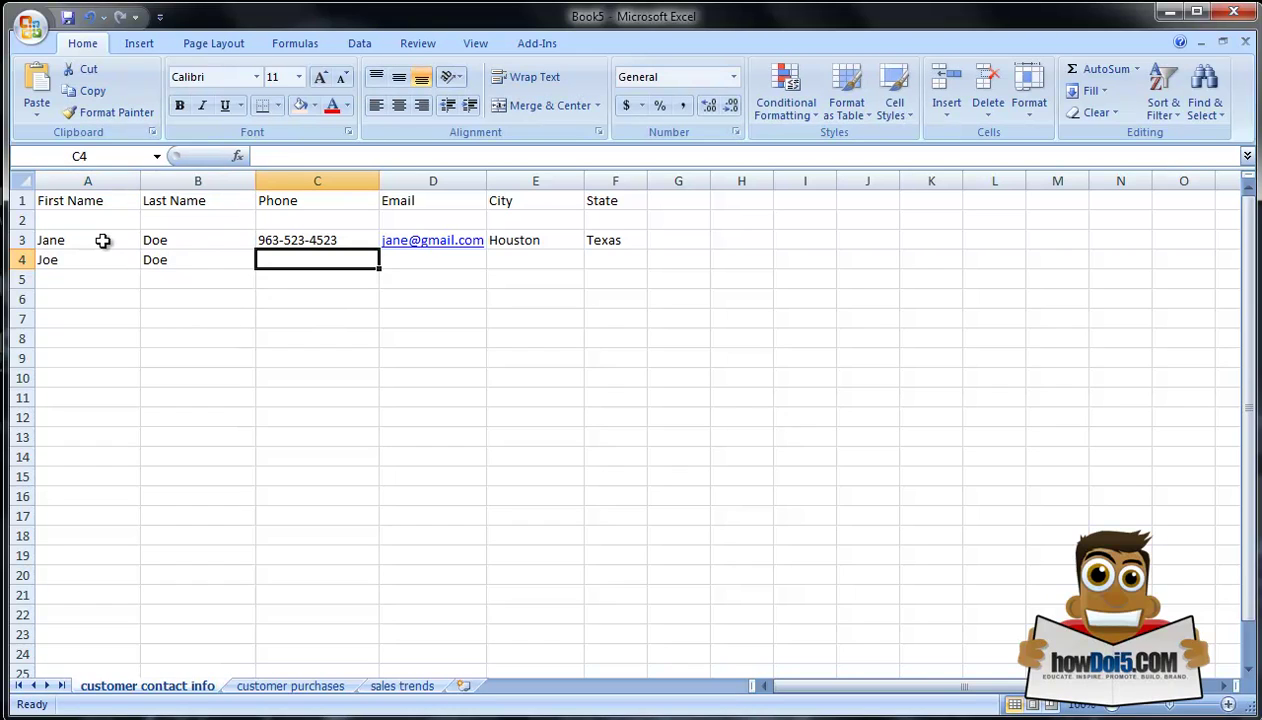
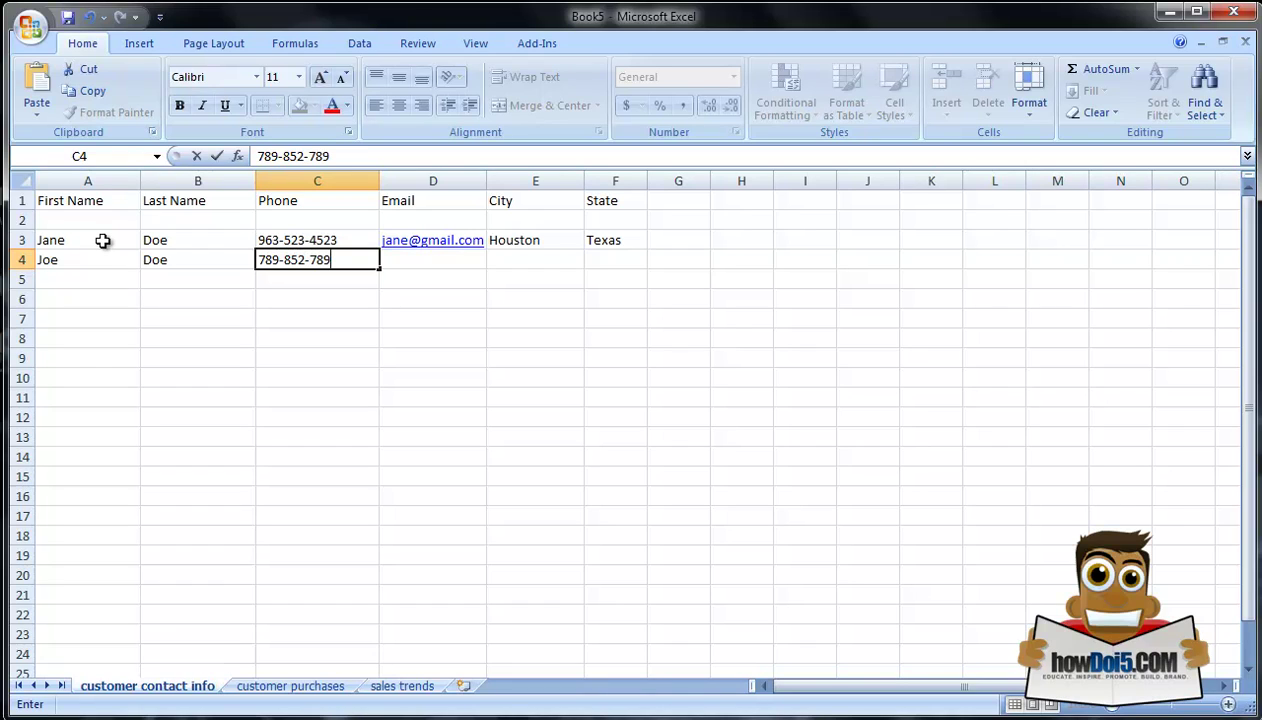
key(Tab)
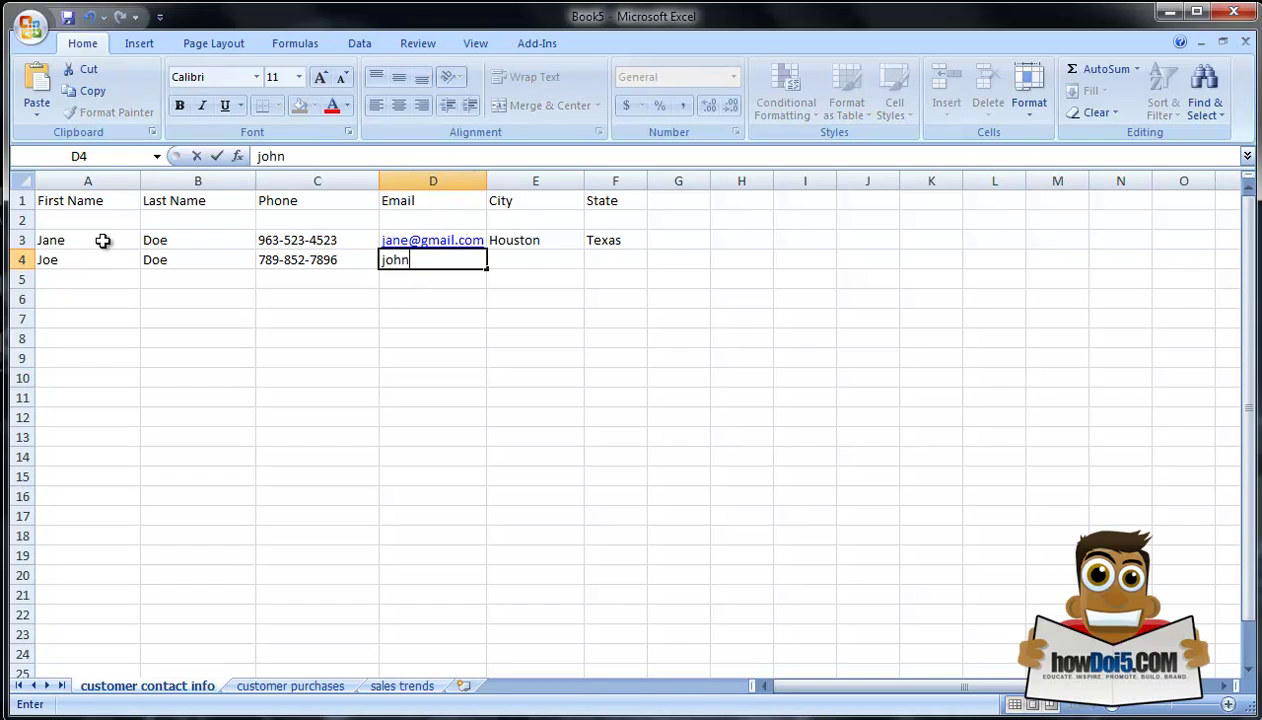
key(Tab)
text(m)
key(BackSpace)
text(Austin)
key(Tab)
text(Texas)
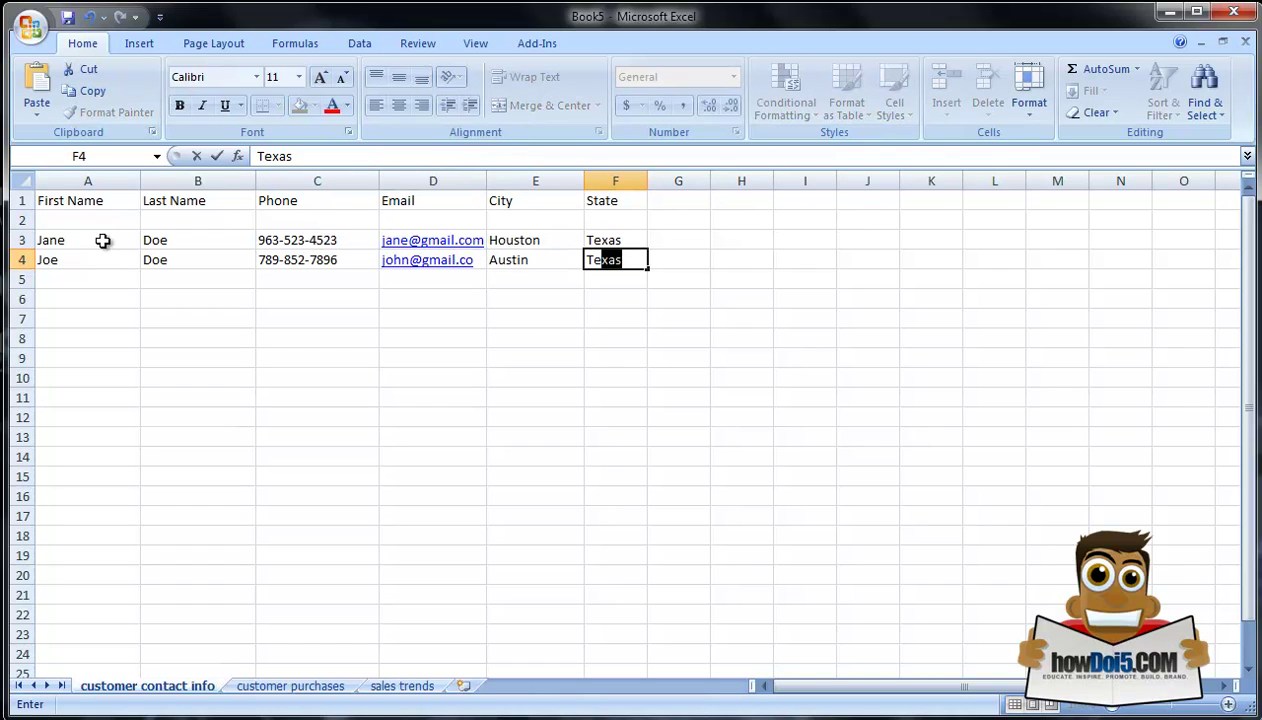
key(Down)
key(Left)
key(Left)
key(Left)
key(Left)
key(Left)
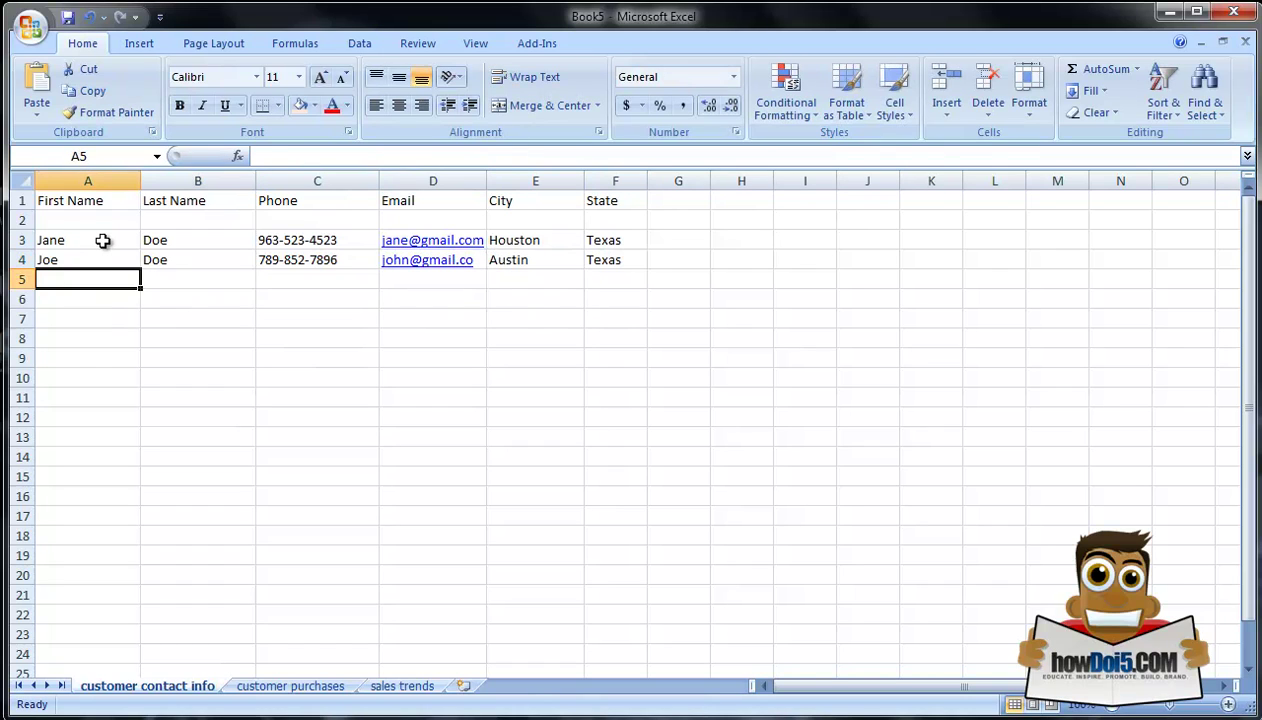
Step: Type the third customer's name, phone and e-mail in row 5, city Dallas, starting Texas
key(Tab)
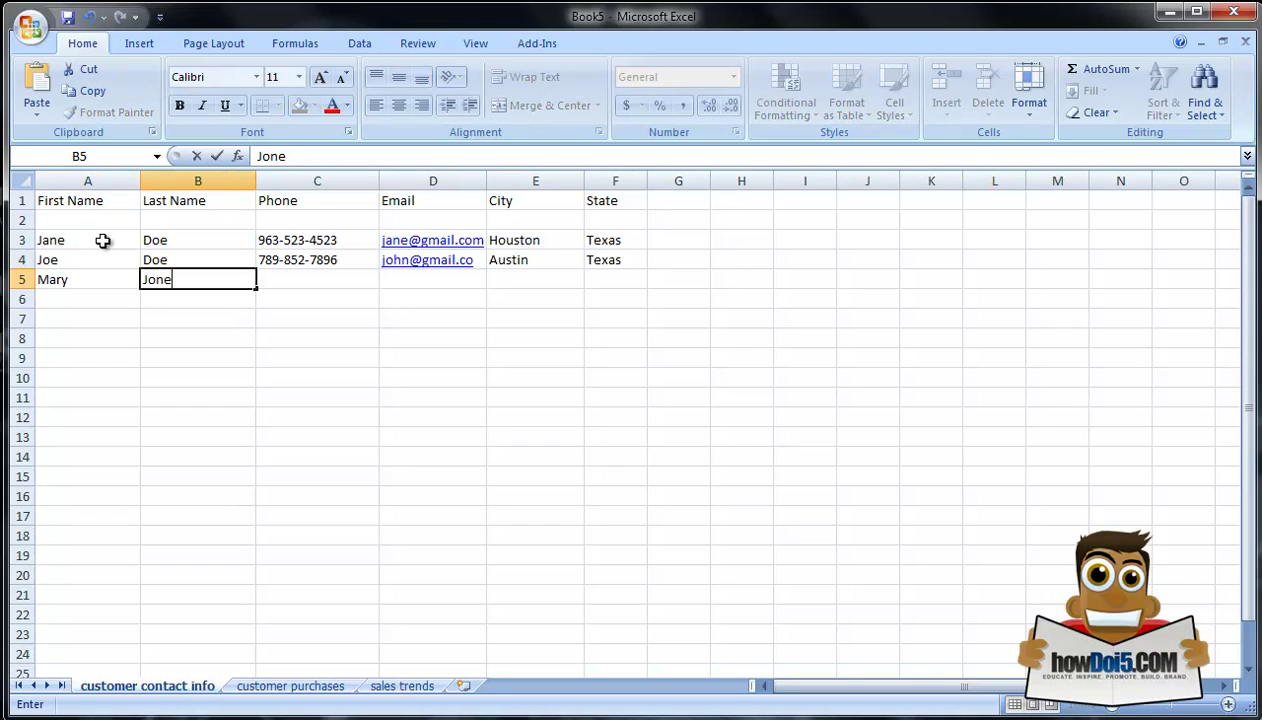
key(Tab)
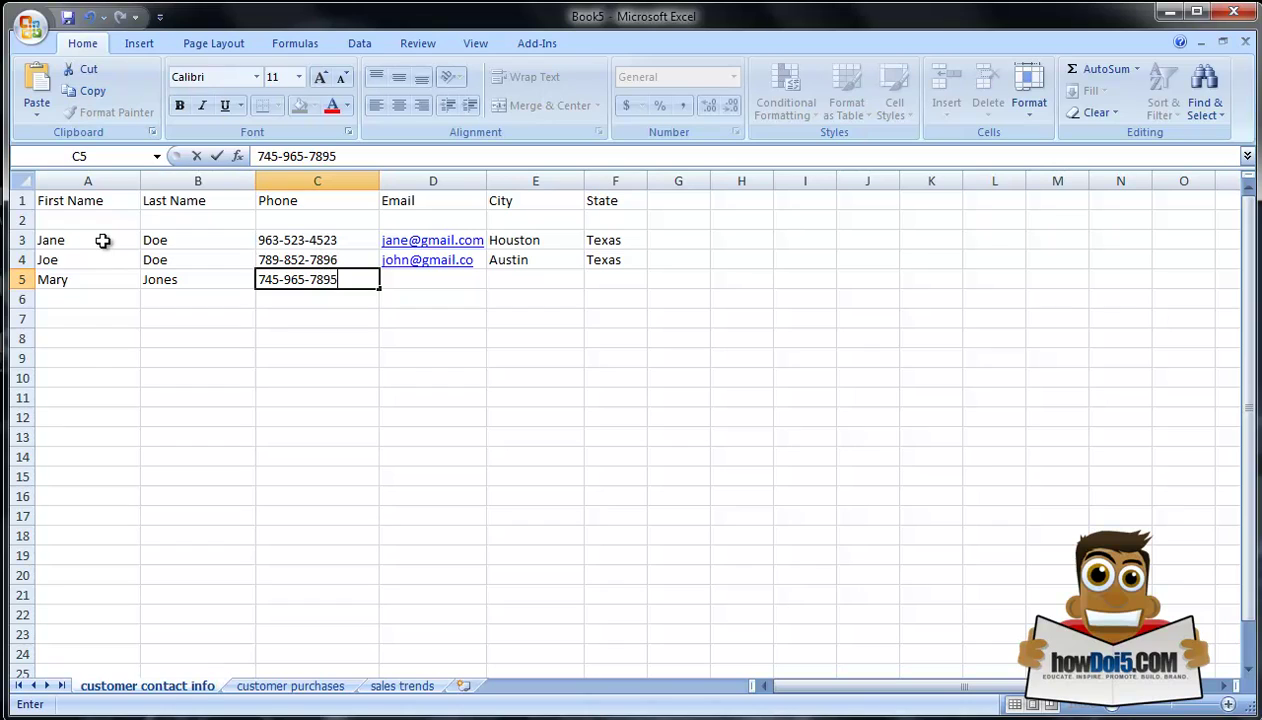
key(Tab)
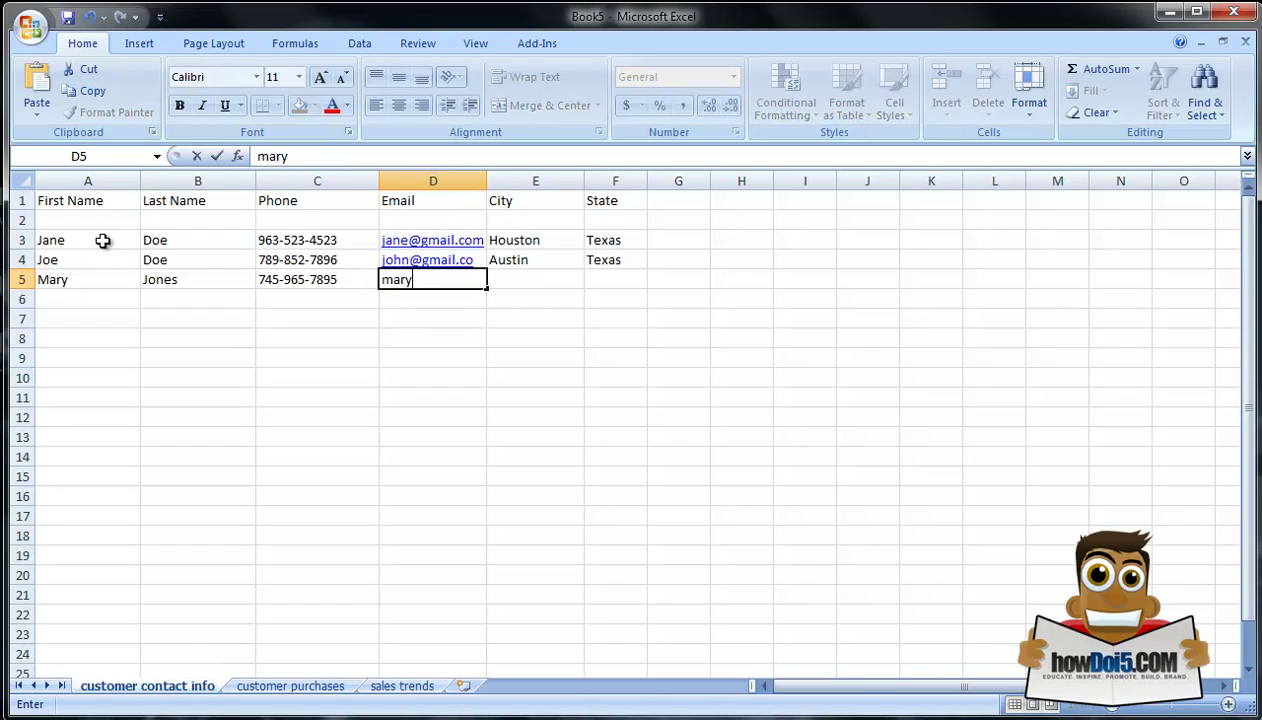
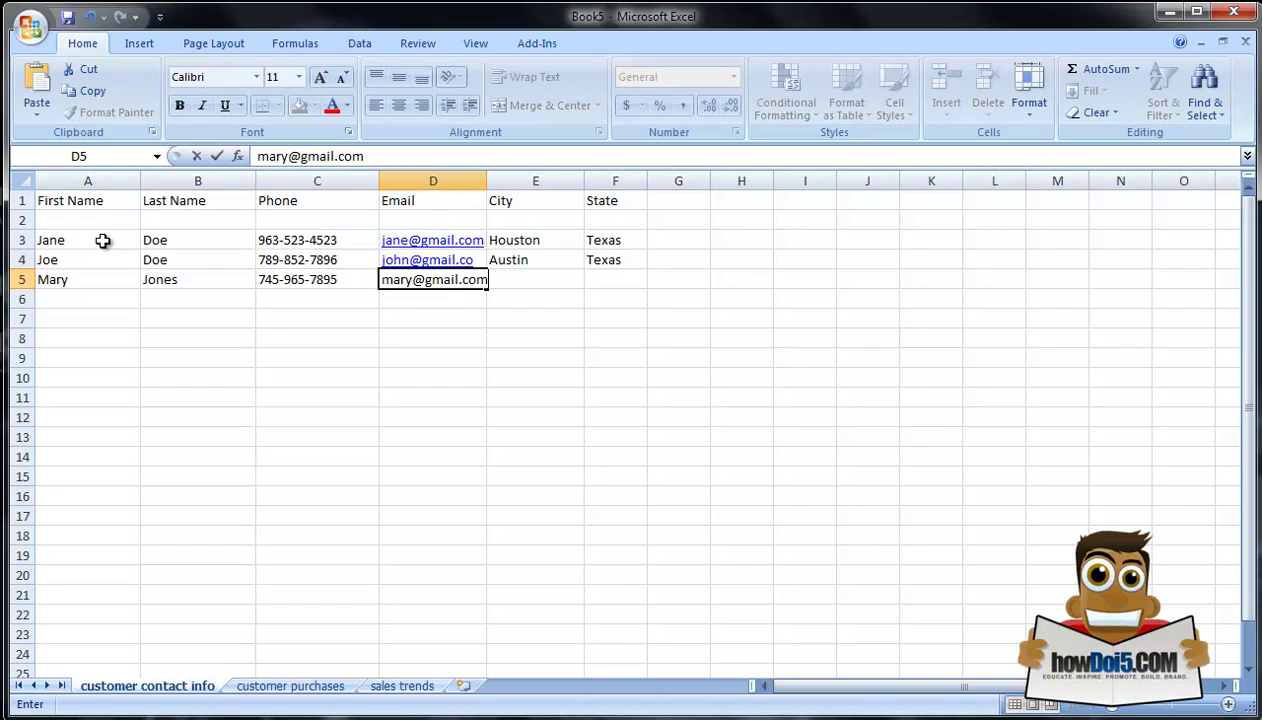
key(Tab)
text(Dallas)
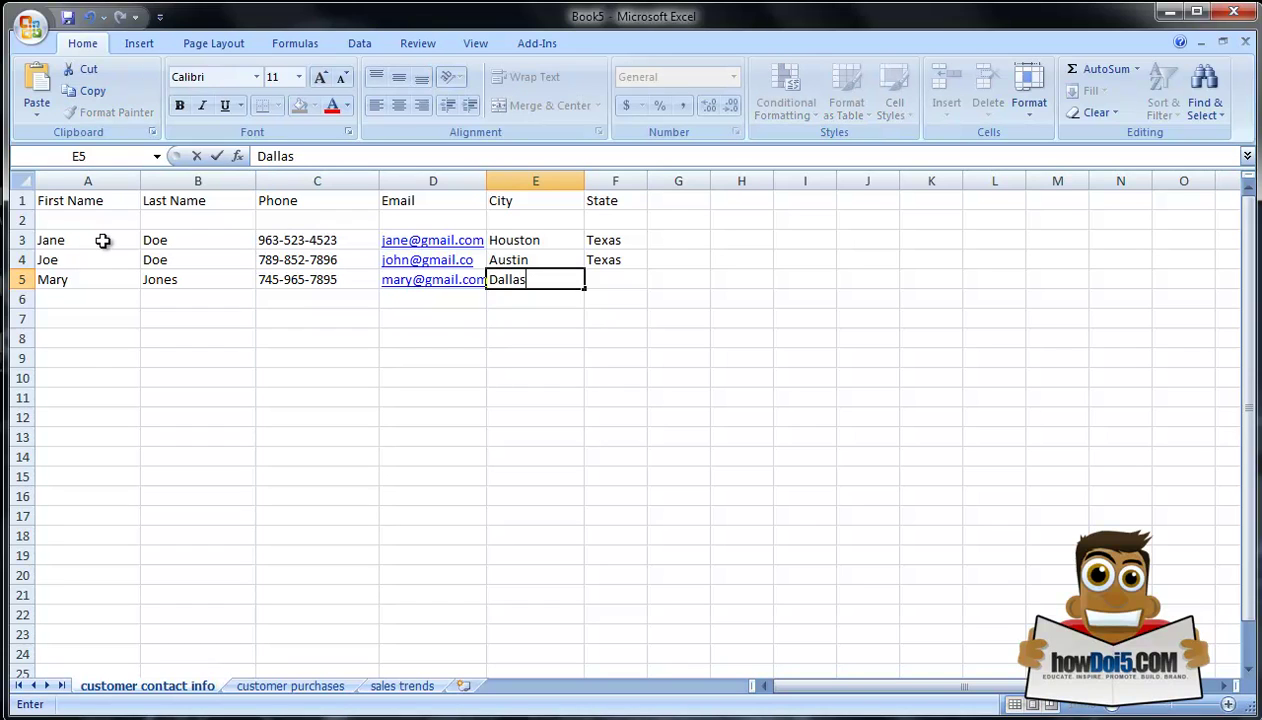
key(Tab)
text(Texa)
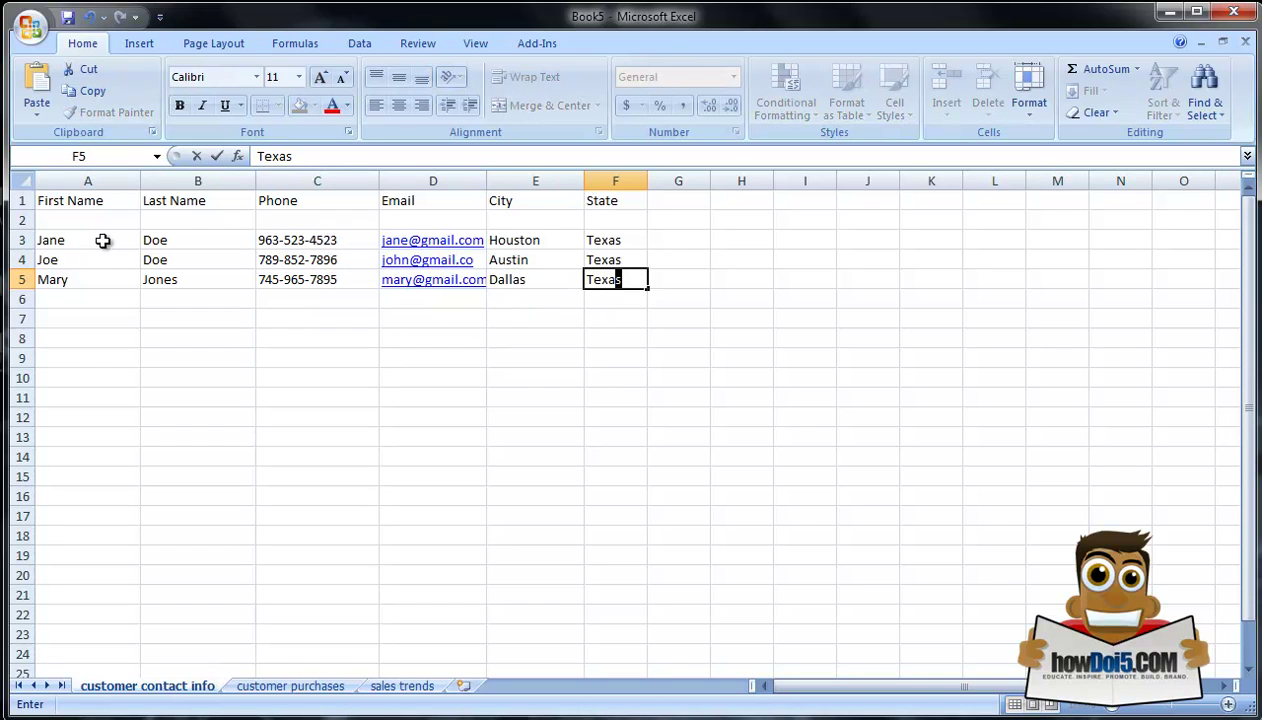
Step: Commit the AutoComplete entry Texas in F5 by clicking elsewhere on the sheet
click(215, 434)
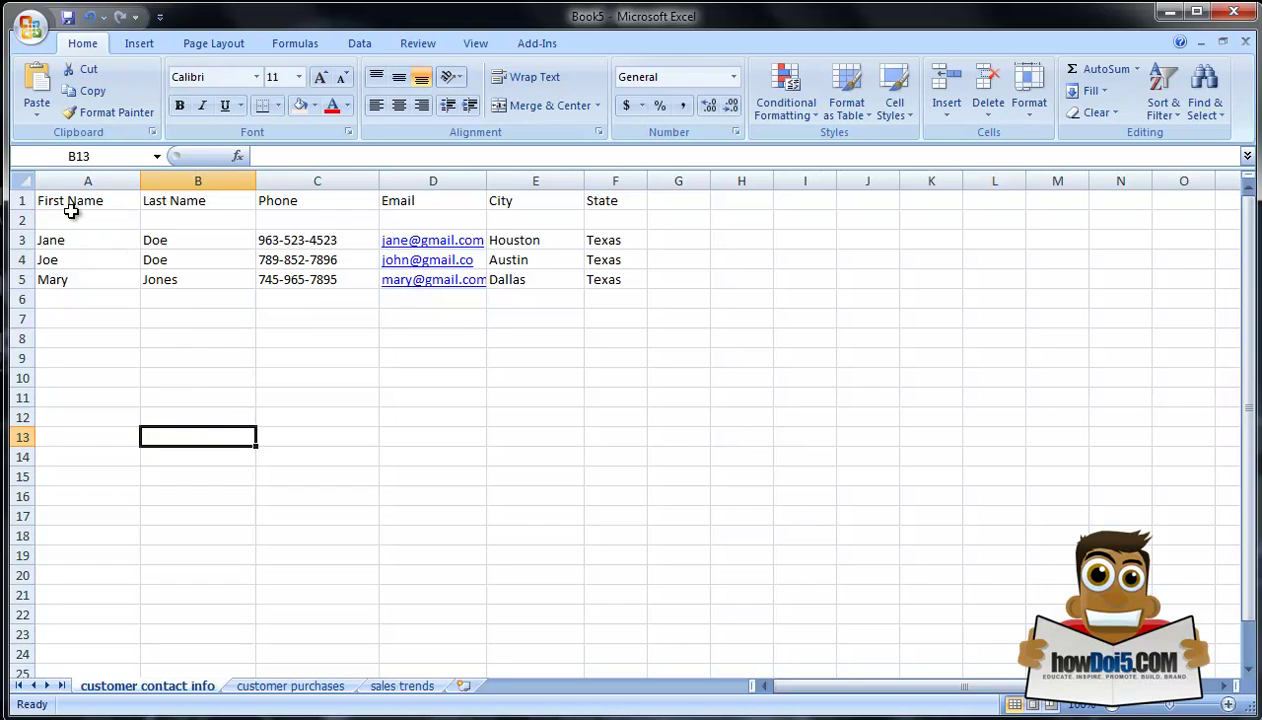
Step: Apply bold and italic to the whole row 1 header row
click(21, 201)
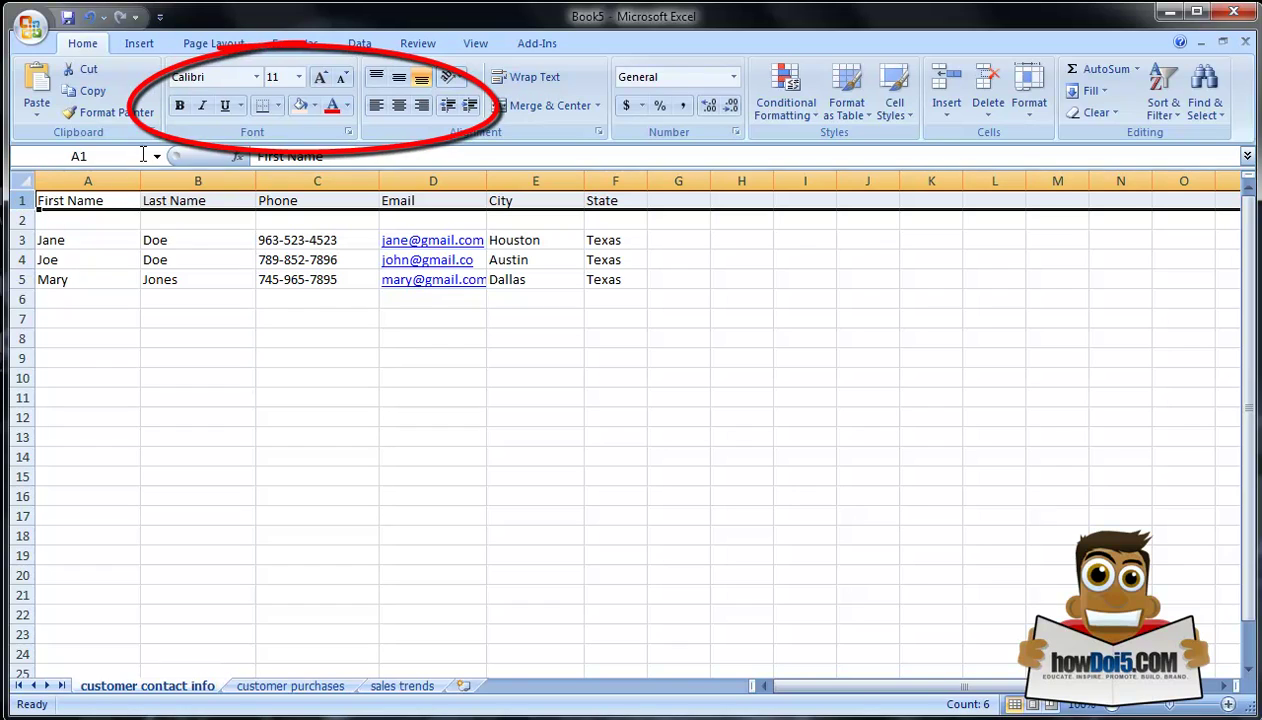
click(180, 106)
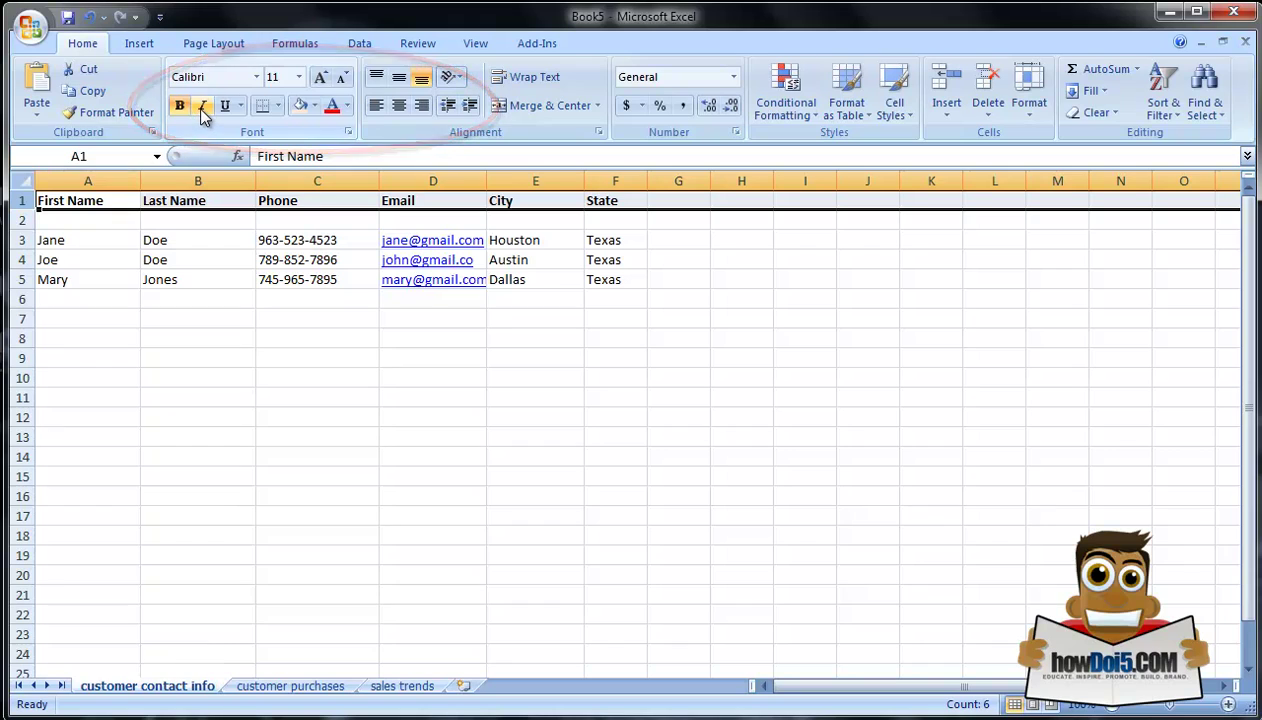
click(202, 107)
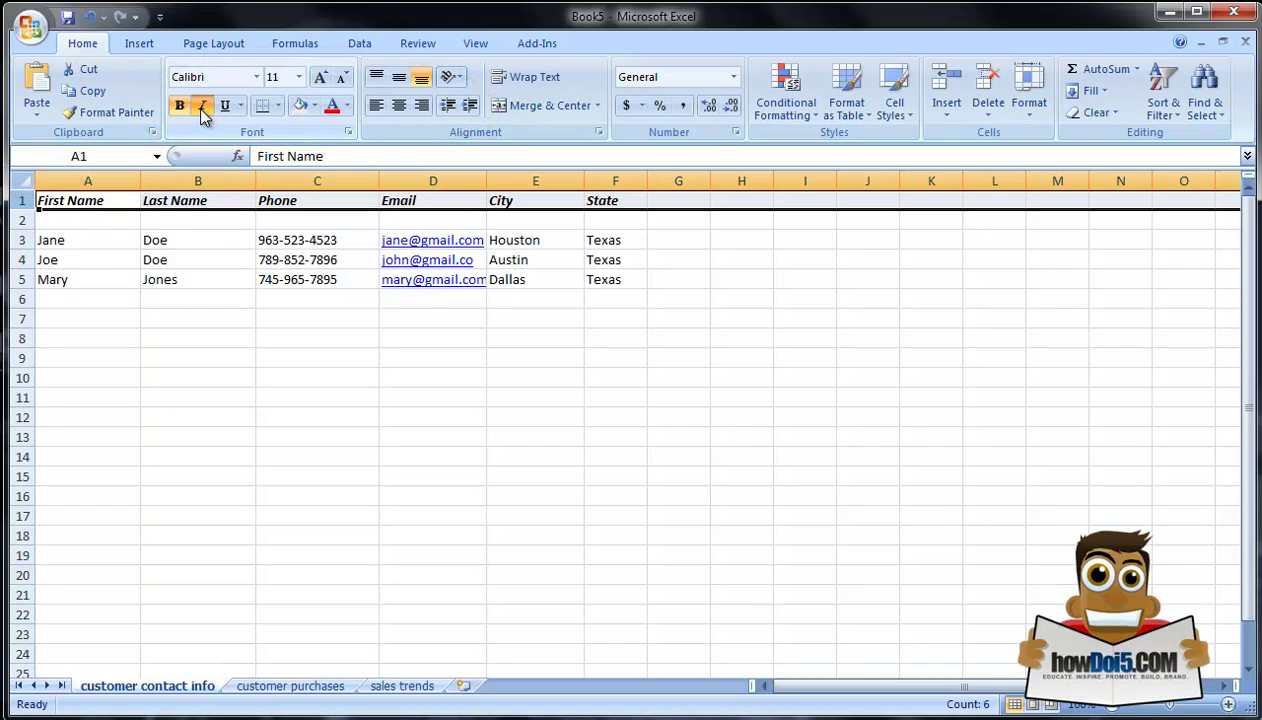
click(222, 372)
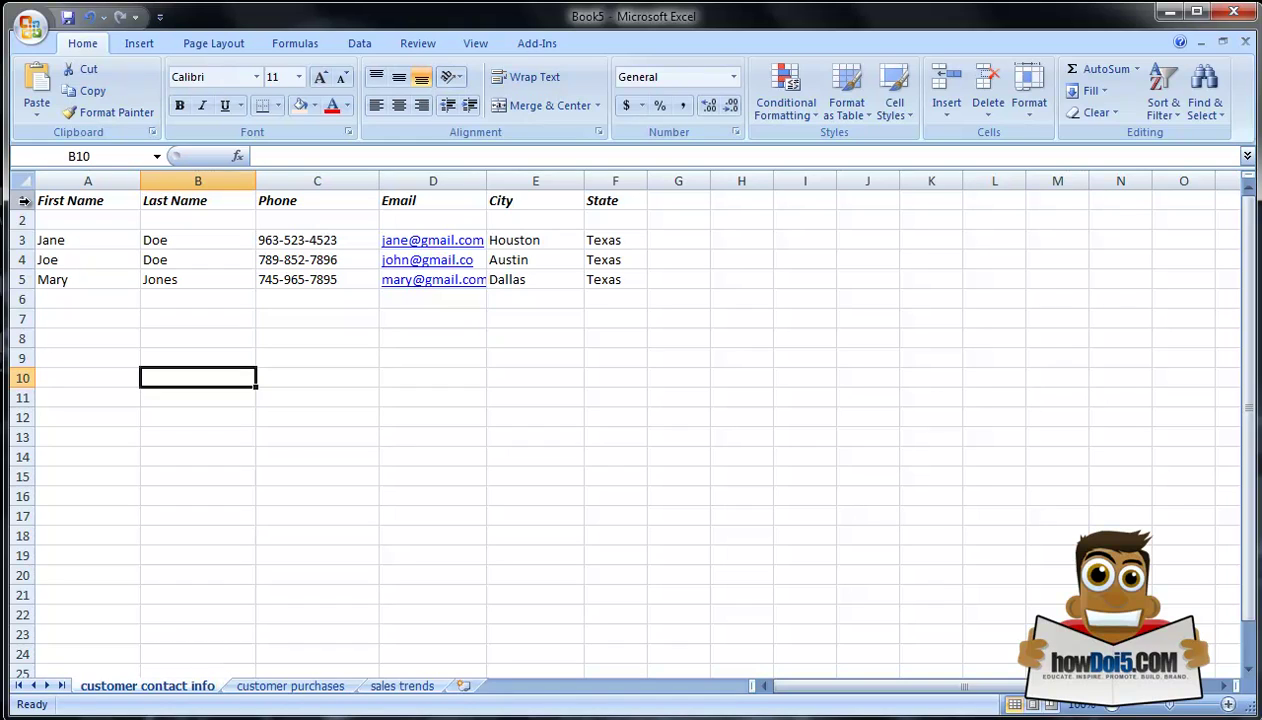
Step: Grow the row 1 header text from 11 to 14 point with Grow Font twice
click(23, 200)
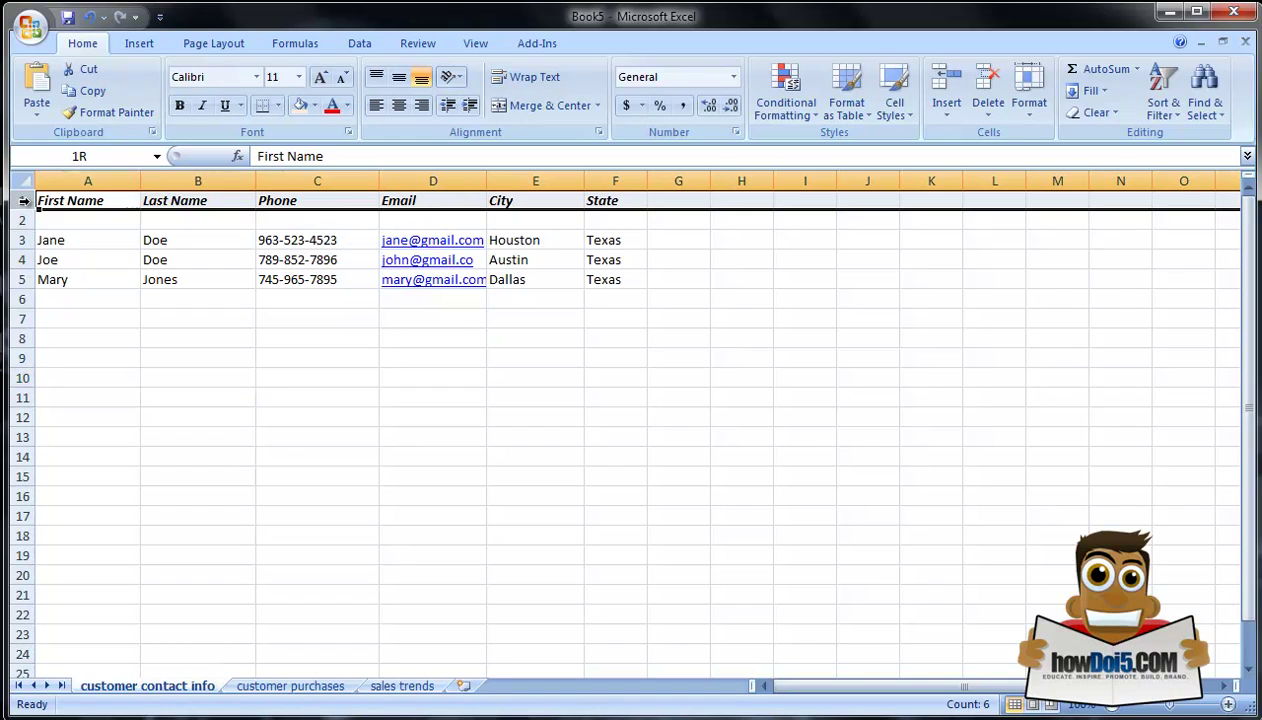
click(320, 80)
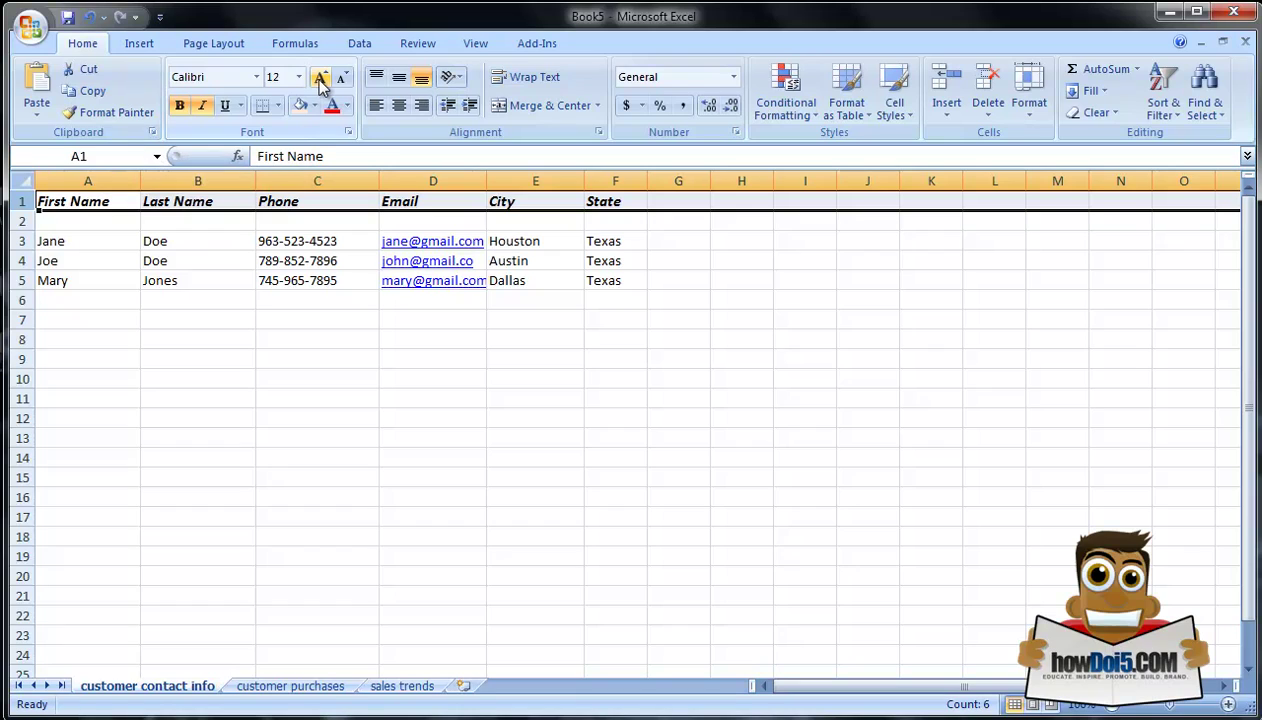
click(320, 80)
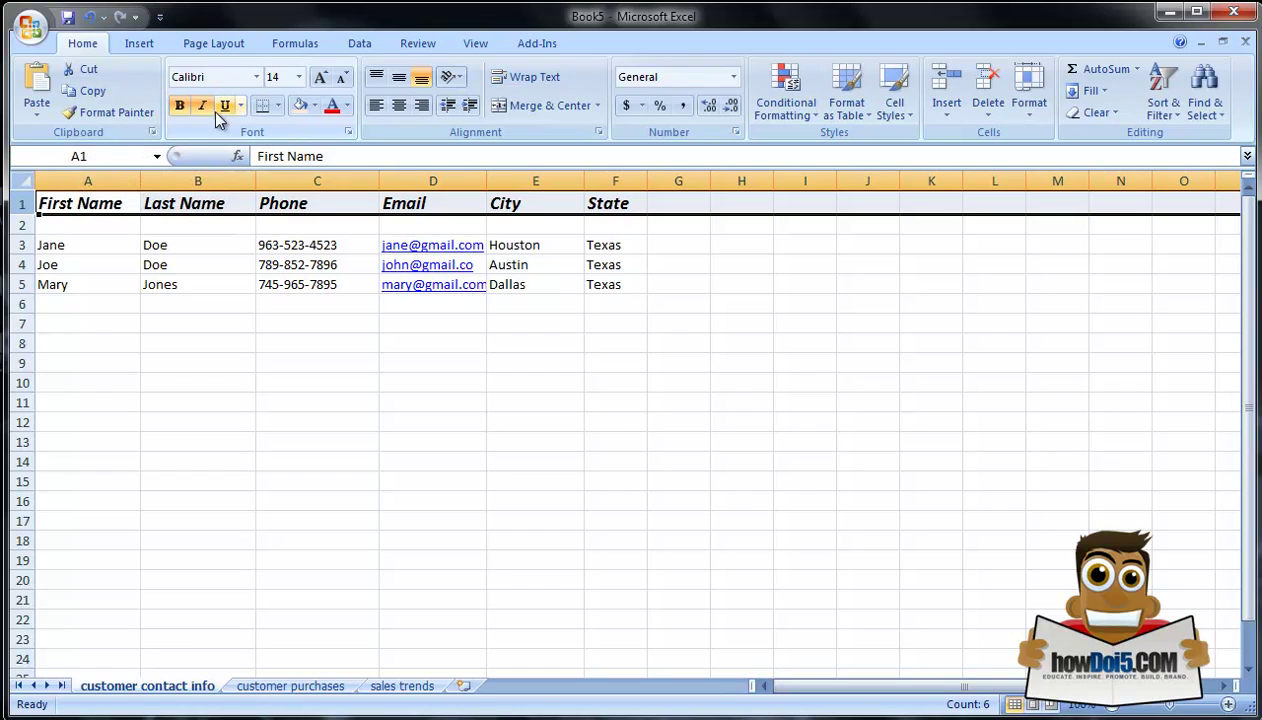
click(279, 108)
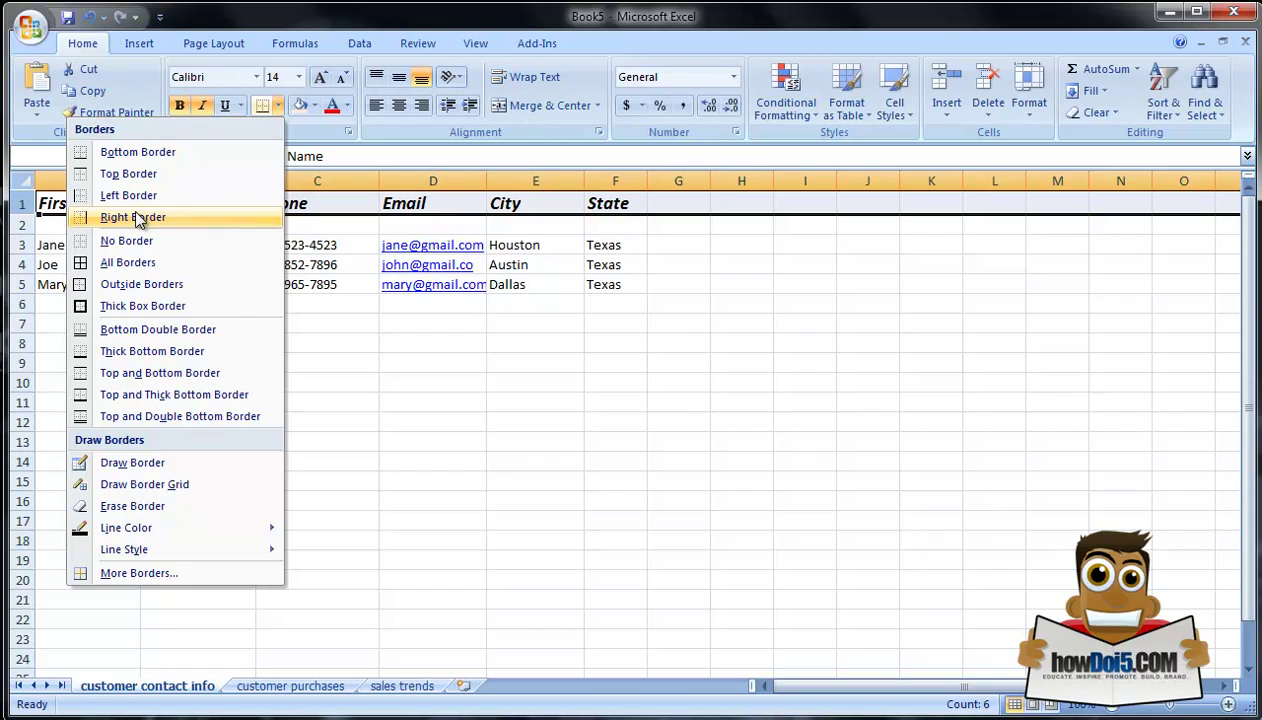
Step: Apply a Bottom Border beneath row 1 and deselect the row
click(155, 152)
click(498, 430)
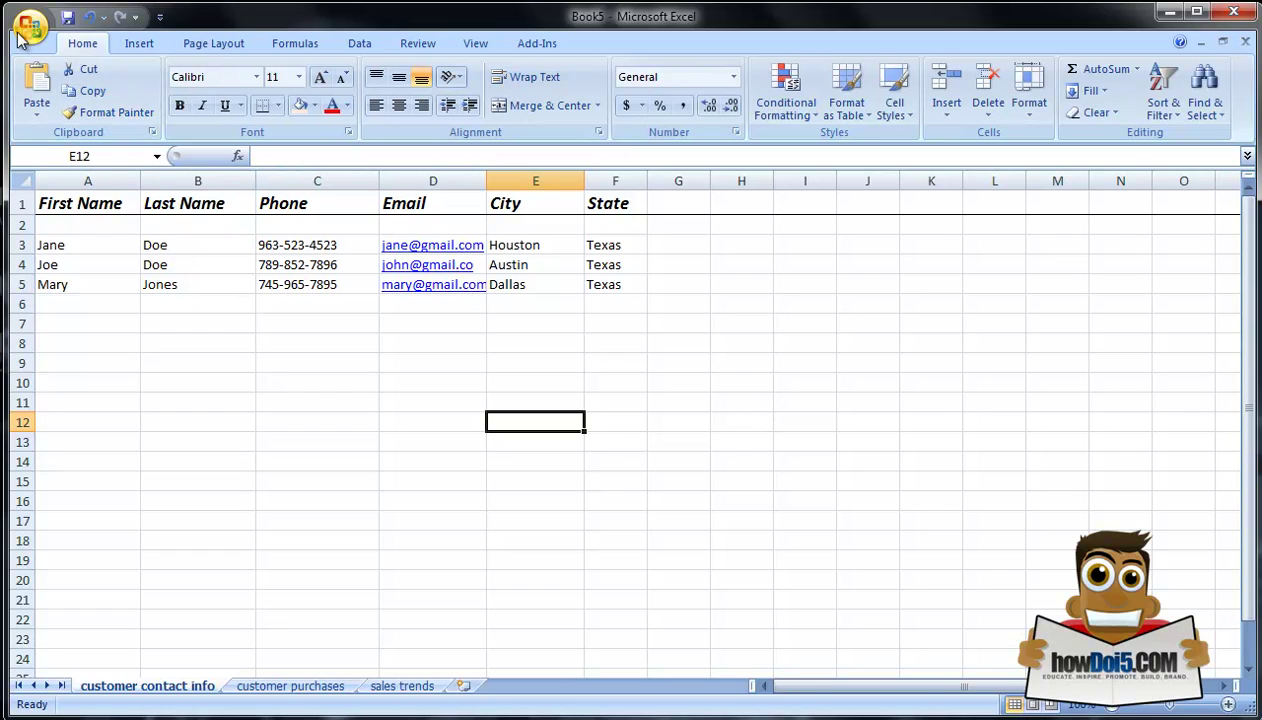
click(31, 28)
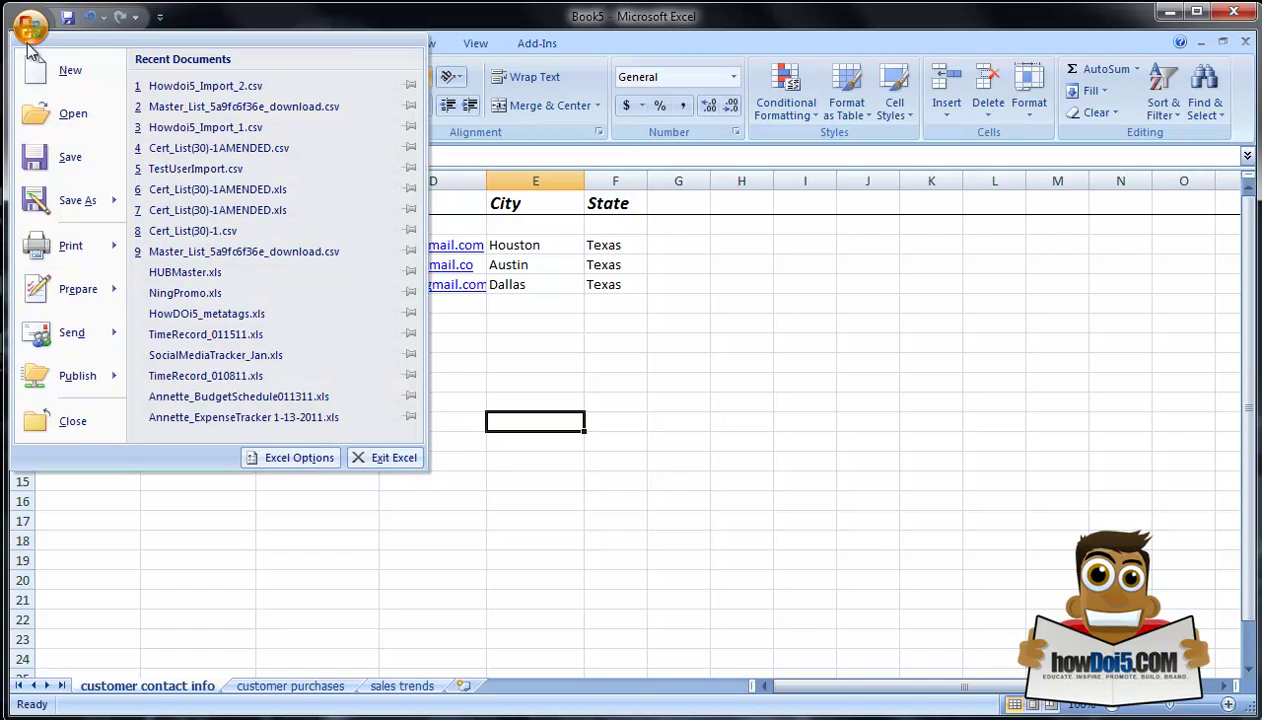
mouse_move(86, 201)
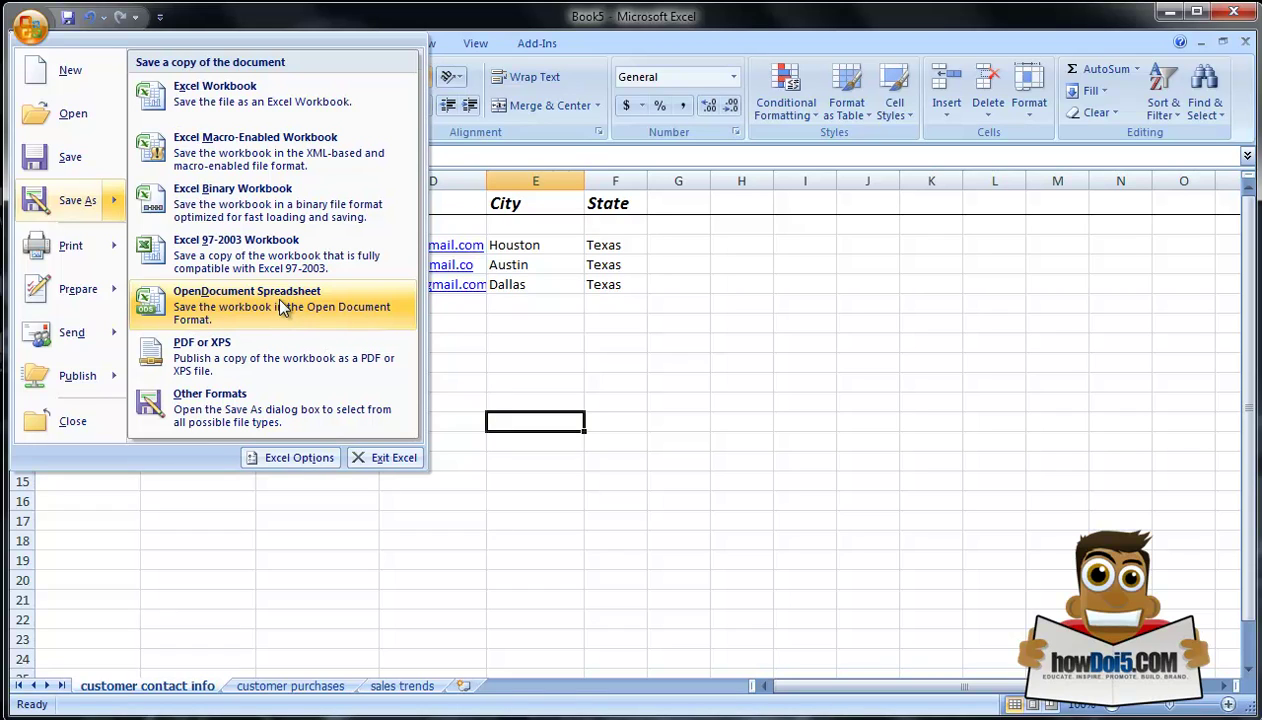
mouse_move(87, 250)
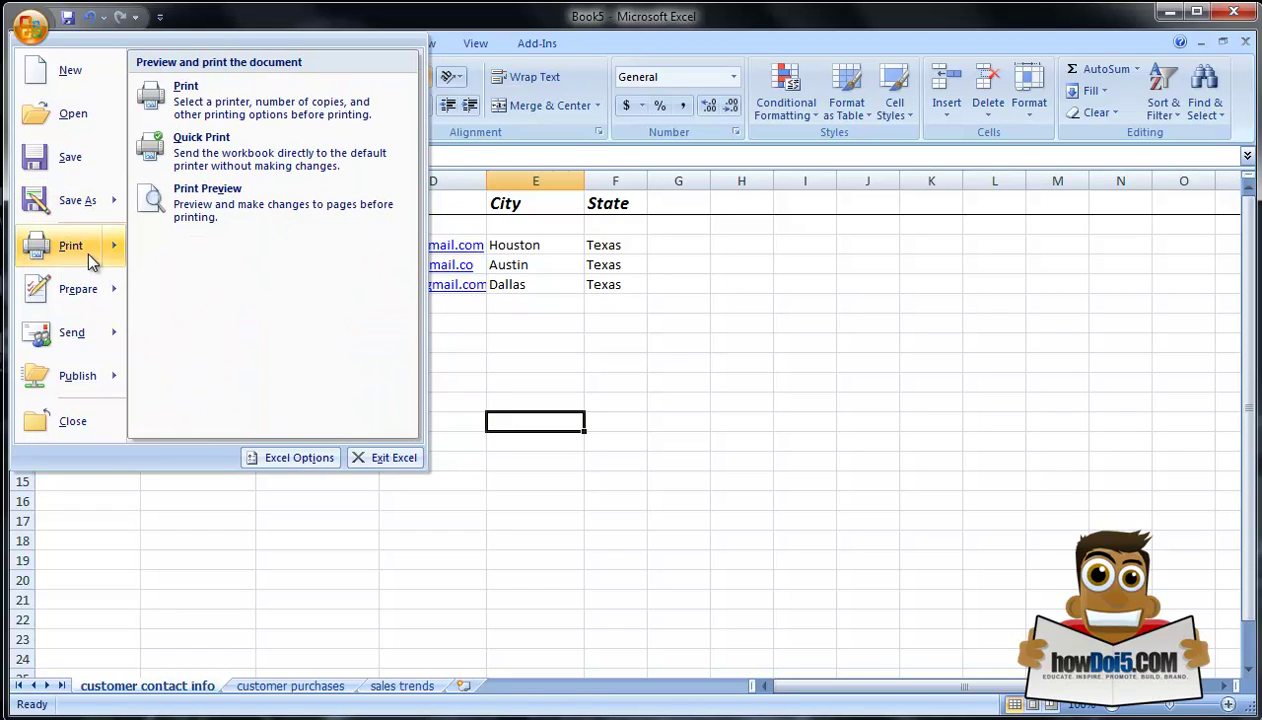
mouse_move(104, 306)
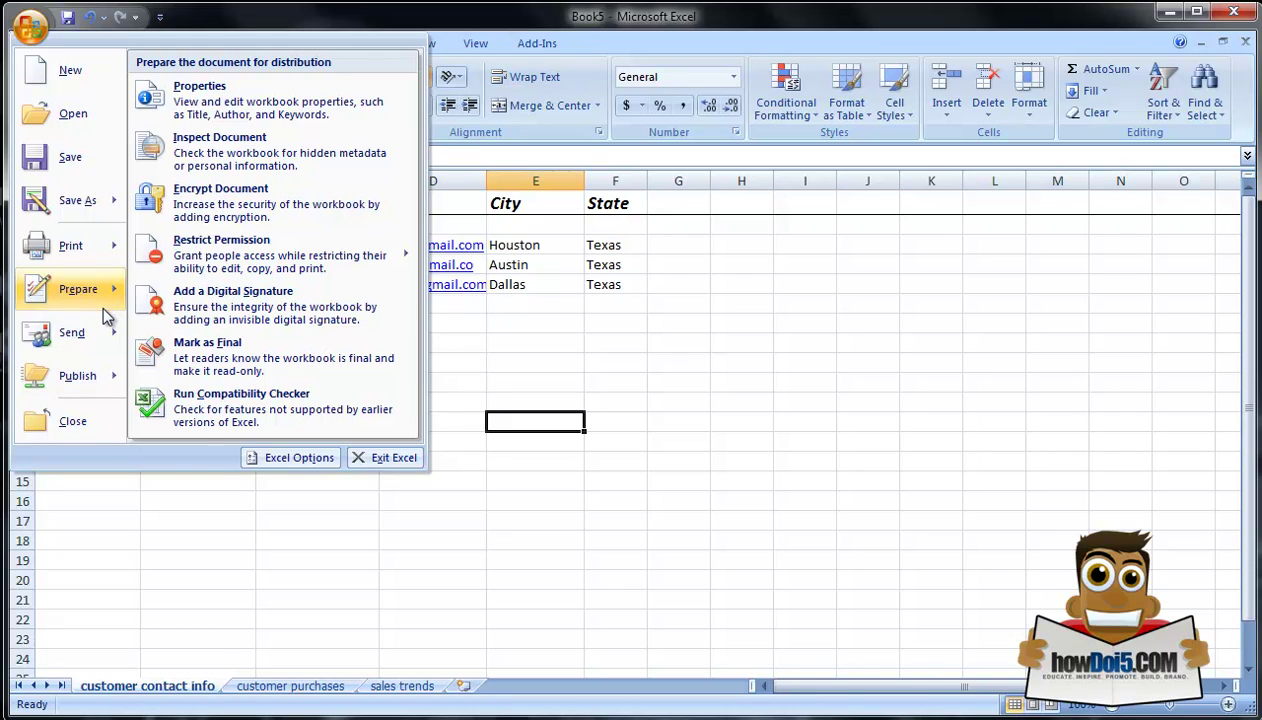
mouse_move(110, 330)
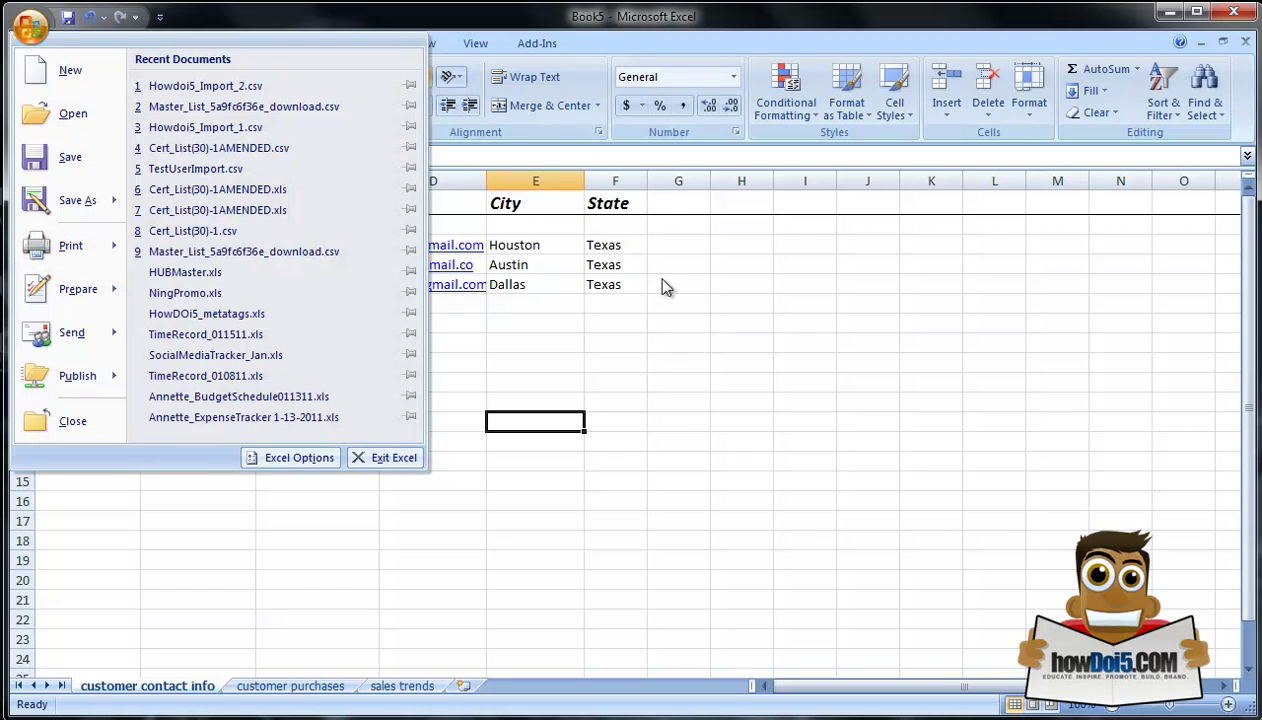
click(664, 279)
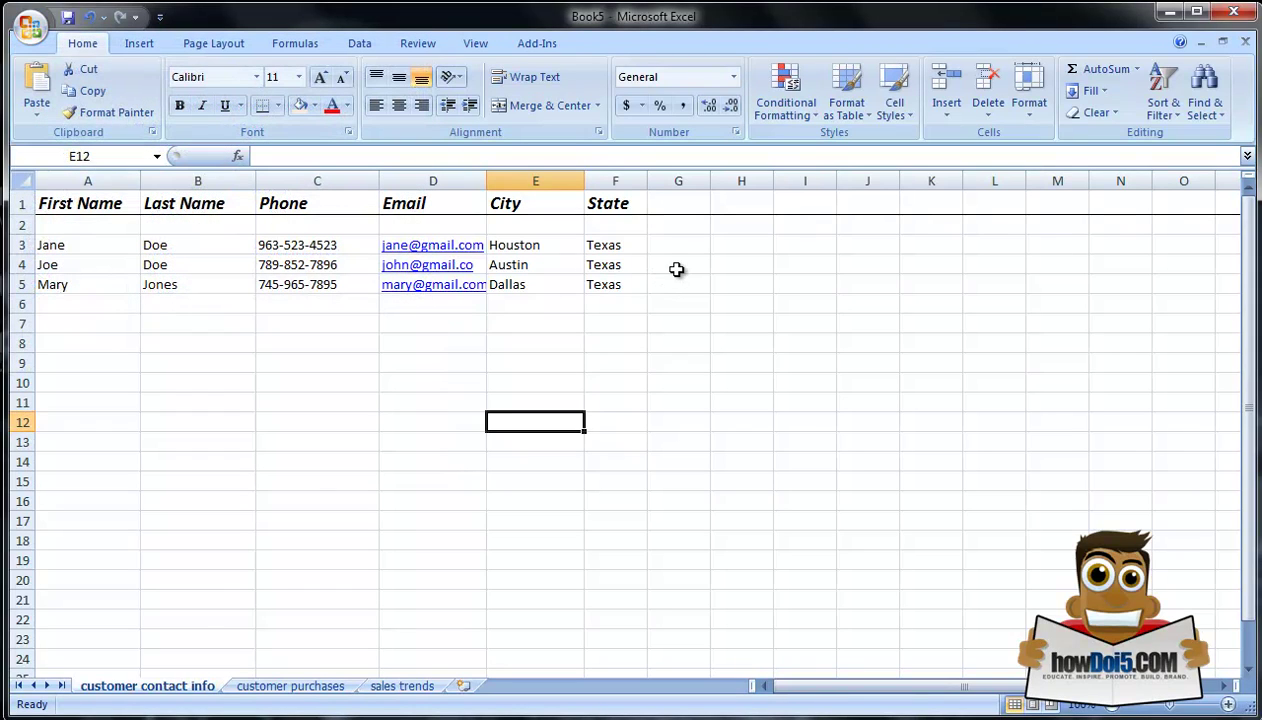